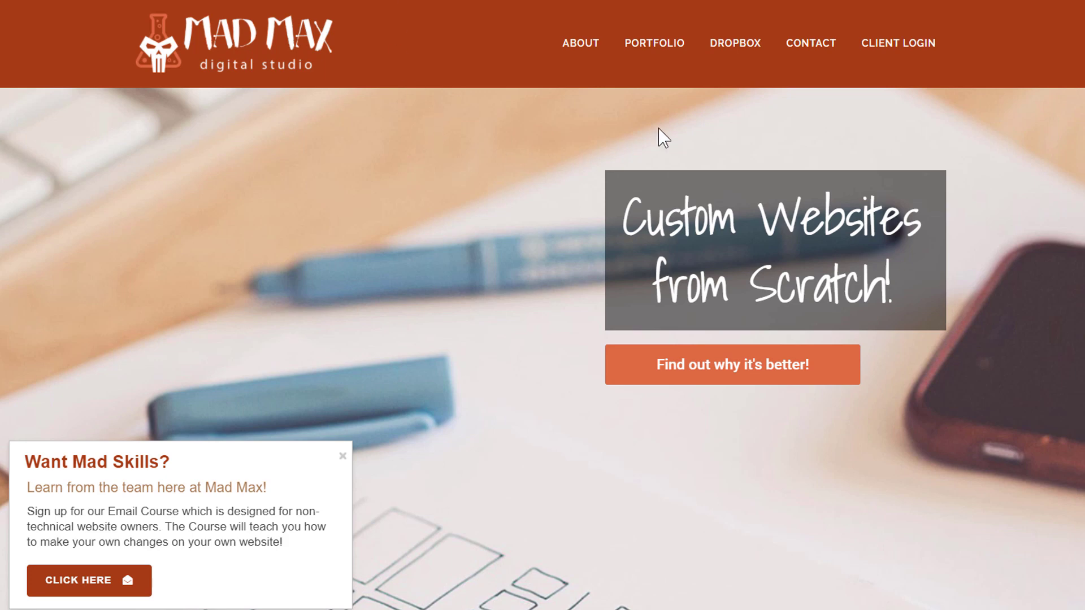
Open Marketing Lists, which shows Paid Traffic, Search Engine Optimization and Website Design
mouse_move(808, 46)
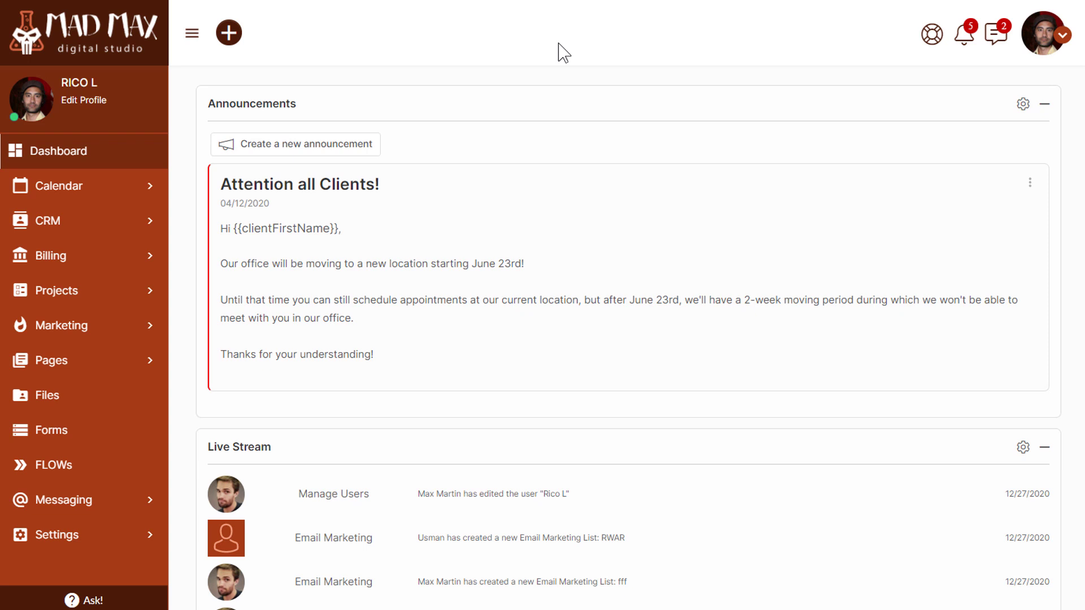
click(104, 328)
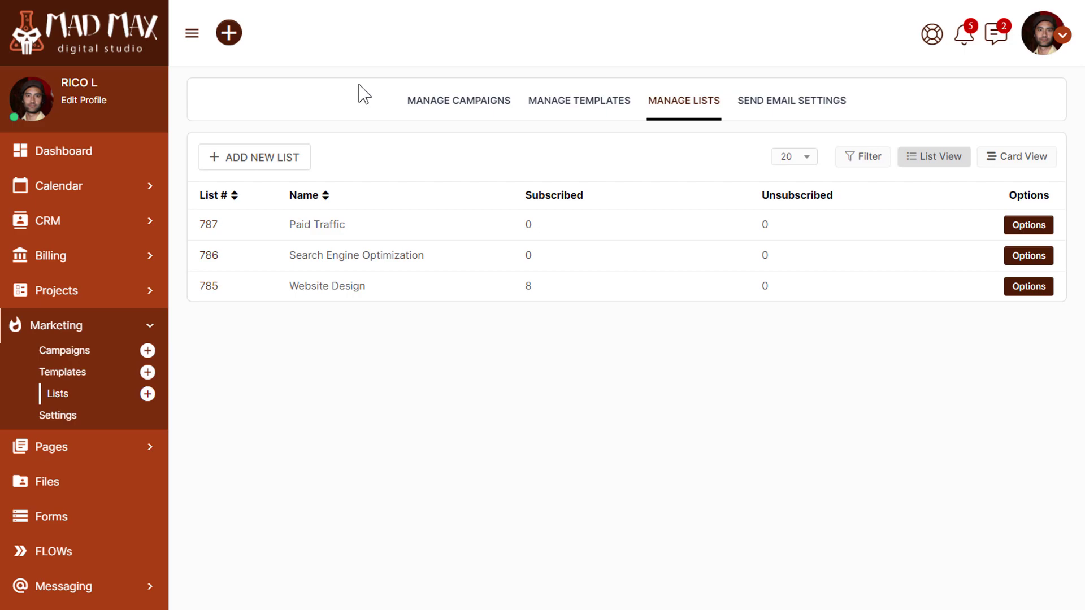
Create the email list 'Email Course / Web Design' (#4097) and dismiss the confirmation
click(256, 161)
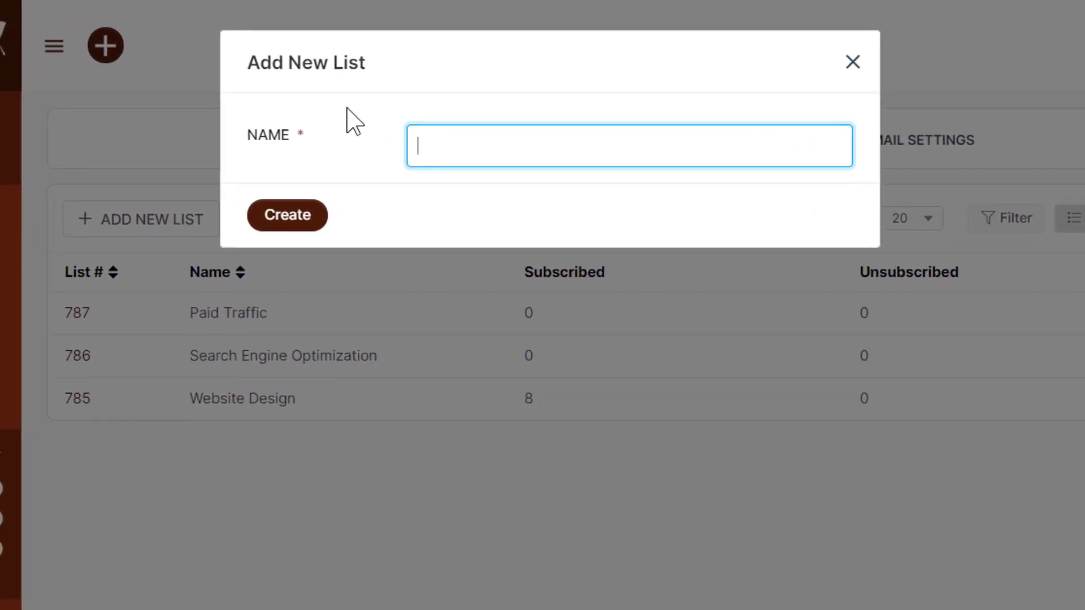
text(Email Course / Web )
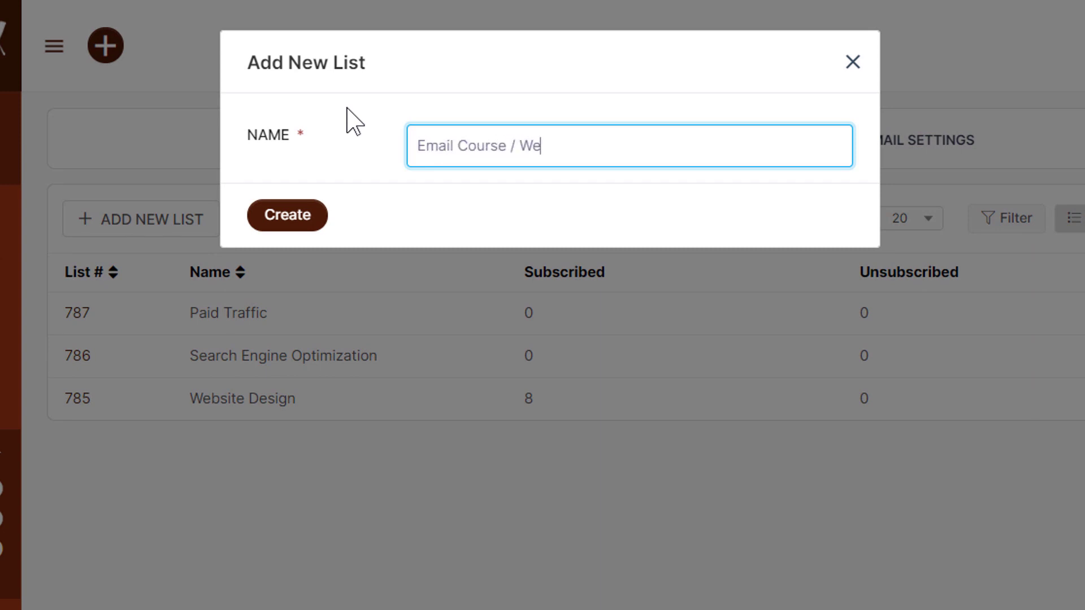
text(Design)
click(286, 217)
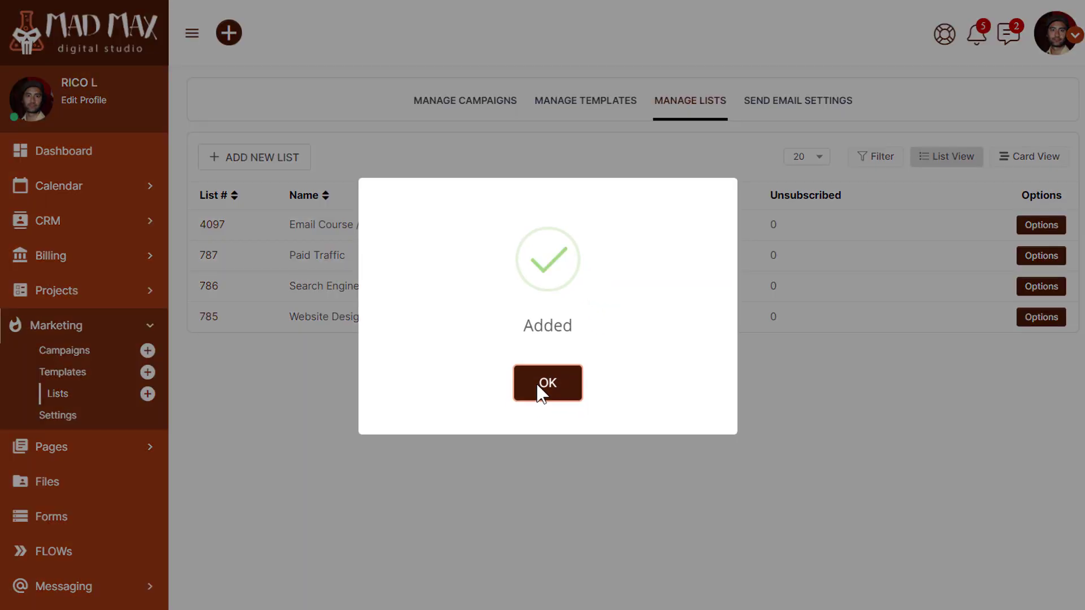
click(542, 388)
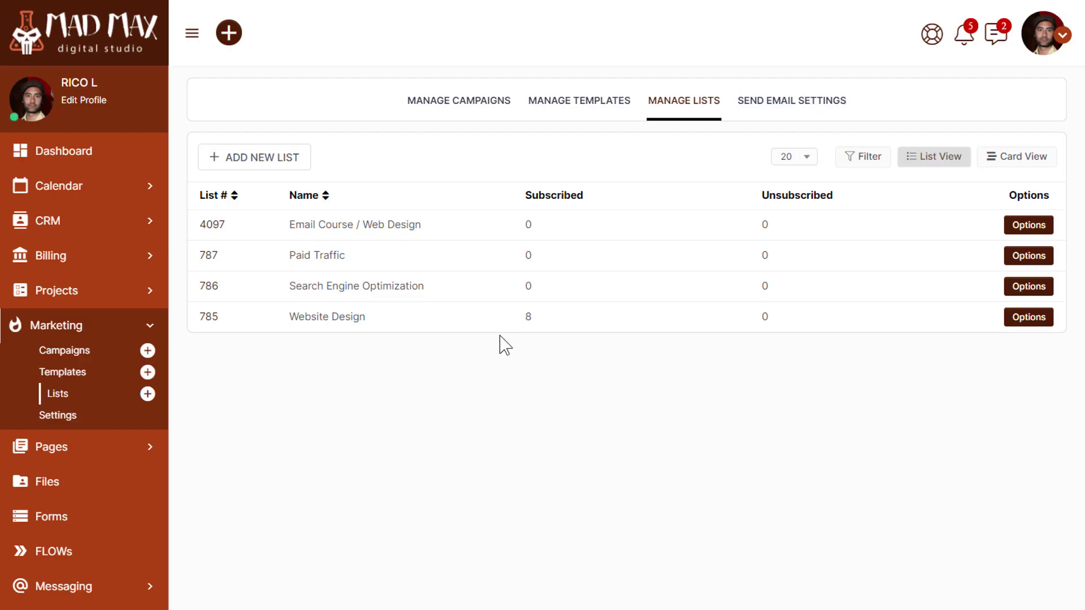
Open the Email Course / Web Design list details and check its empty 2020 subscribers chart
click(421, 226)
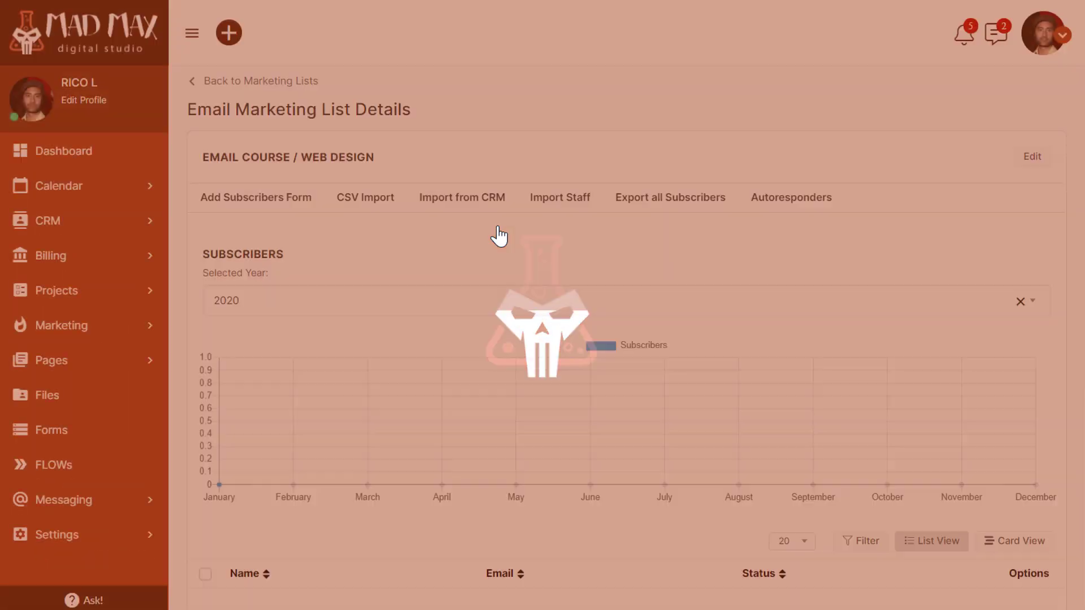
scroll(440, 392, down, 5)
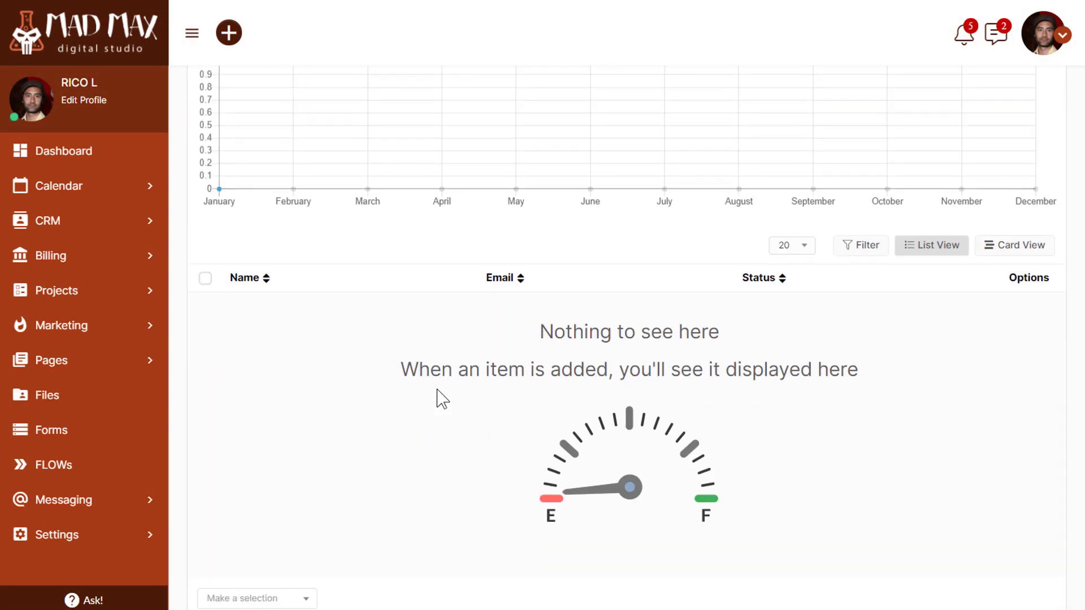
scroll(440, 398, up, 5)
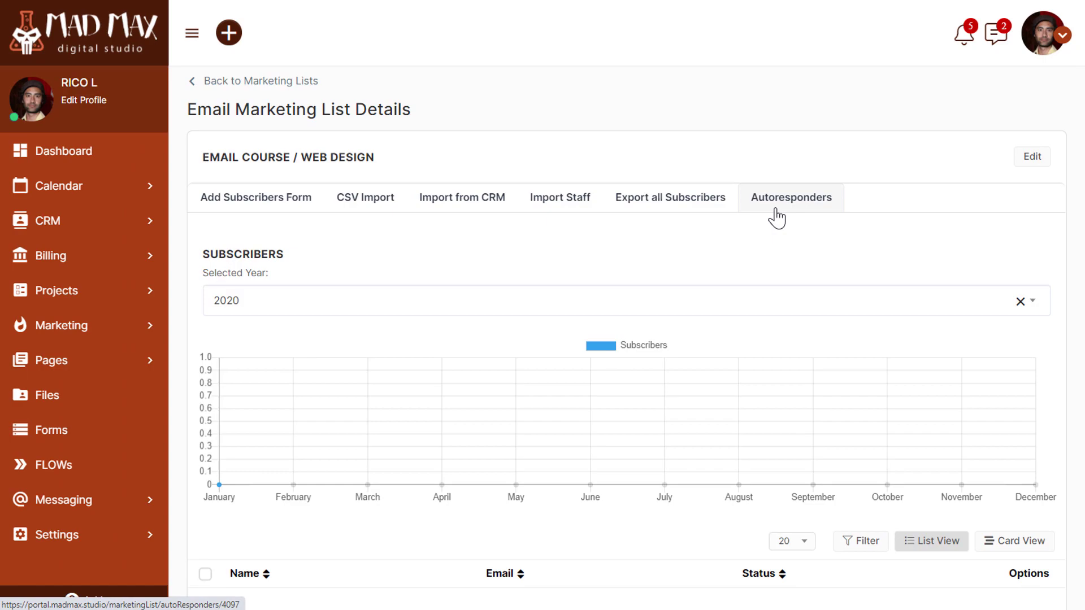
From the list's Autoresponders tab, open a blank Add Autoresponder form
click(776, 217)
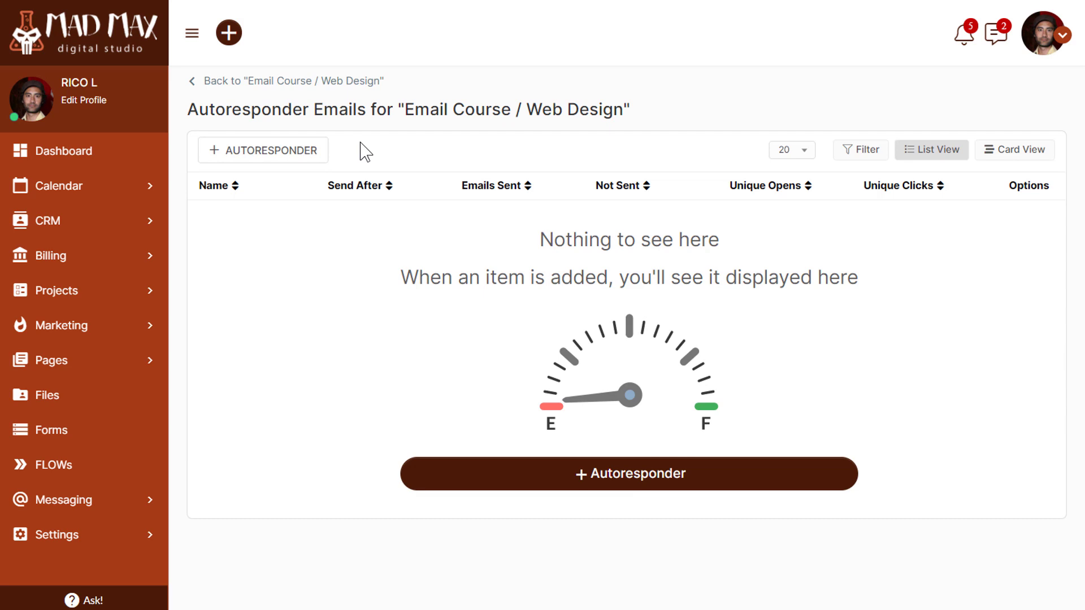
click(271, 164)
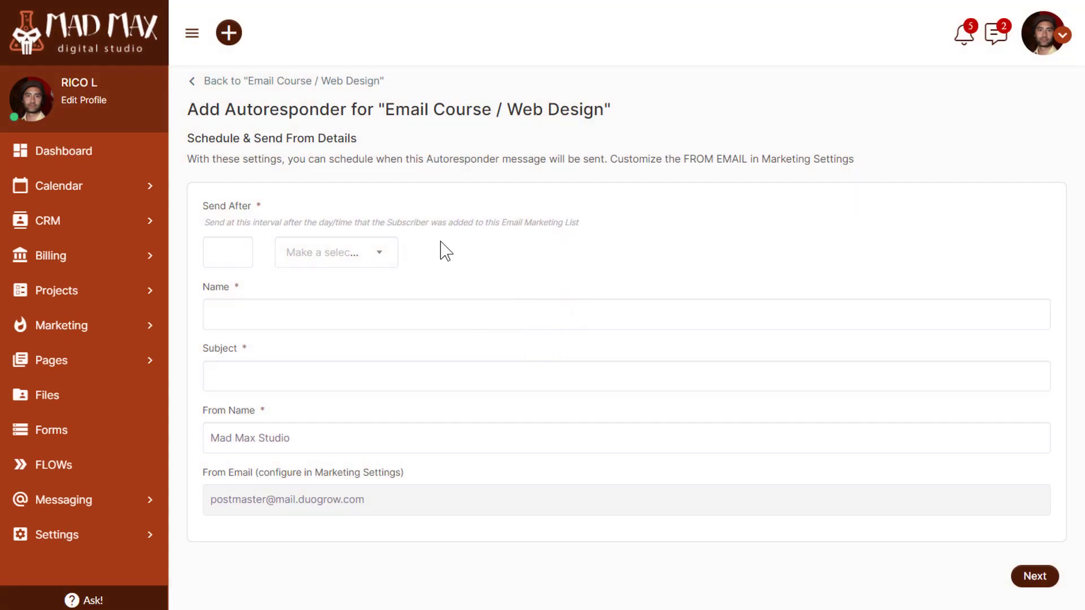
Set the send delay to 1 minute and fill in the autoresponder name and welcome subject
click(385, 263)
click(344, 308)
click(230, 251)
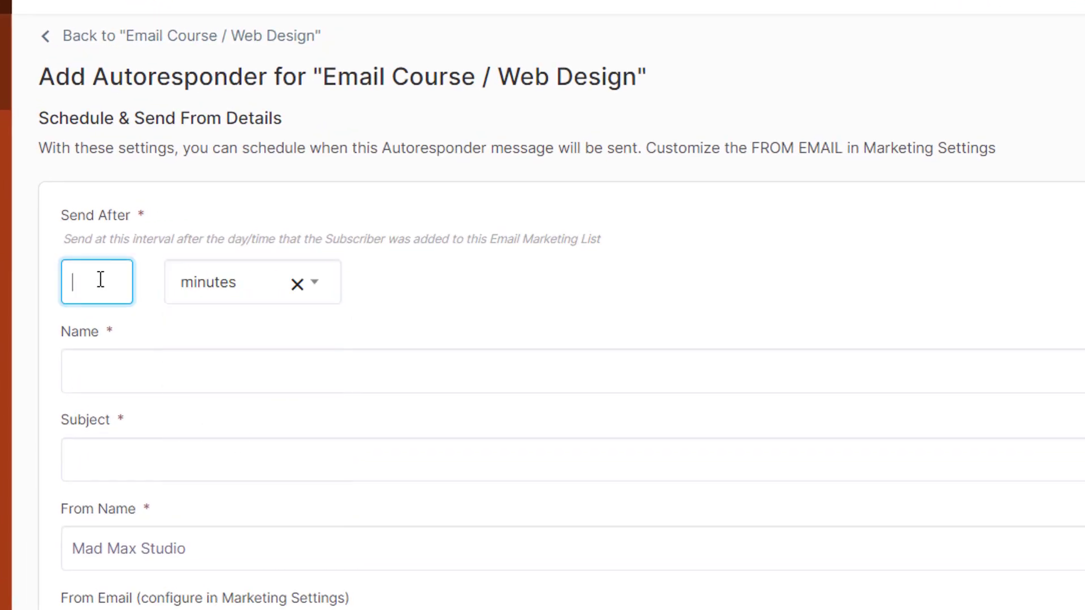
text(1)
click(547, 323)
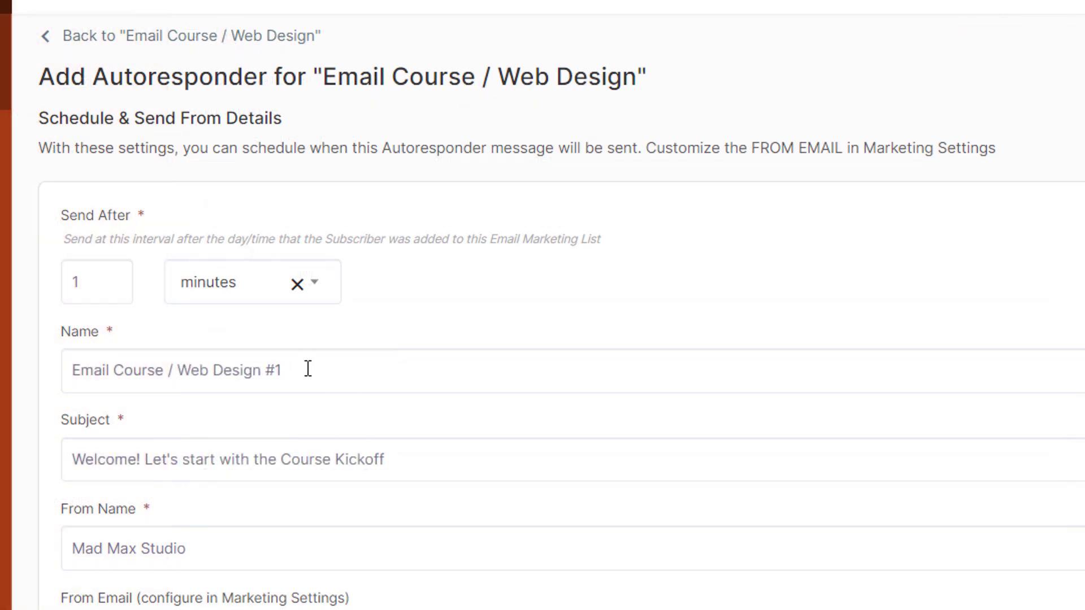
drag(308, 369, 62, 370)
click(433, 334)
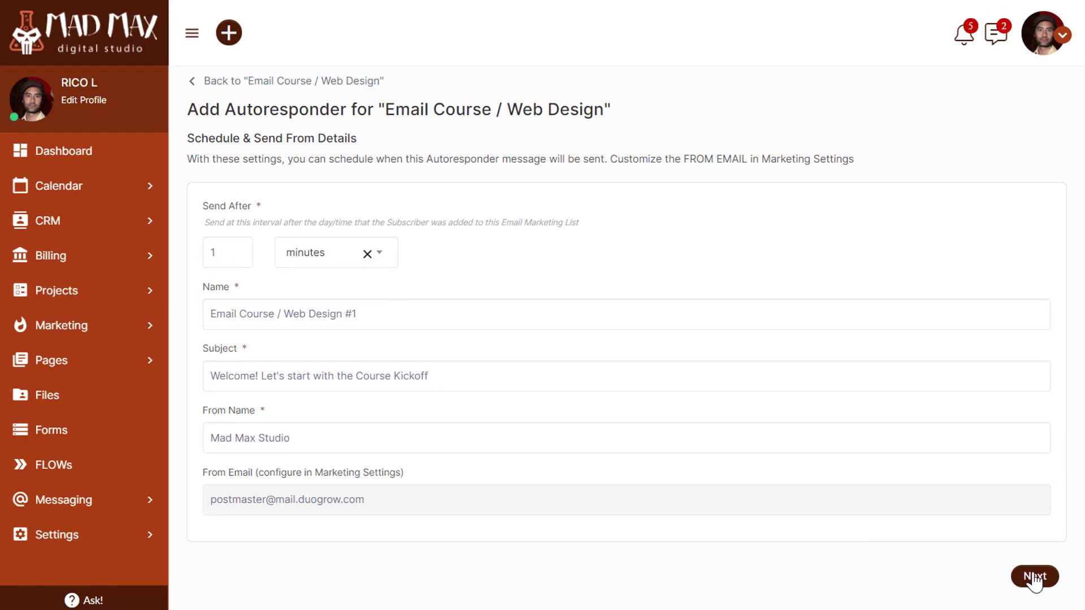
Fix the minimum-interval error by changing the delay to 5 minutes and continue
click(1034, 576)
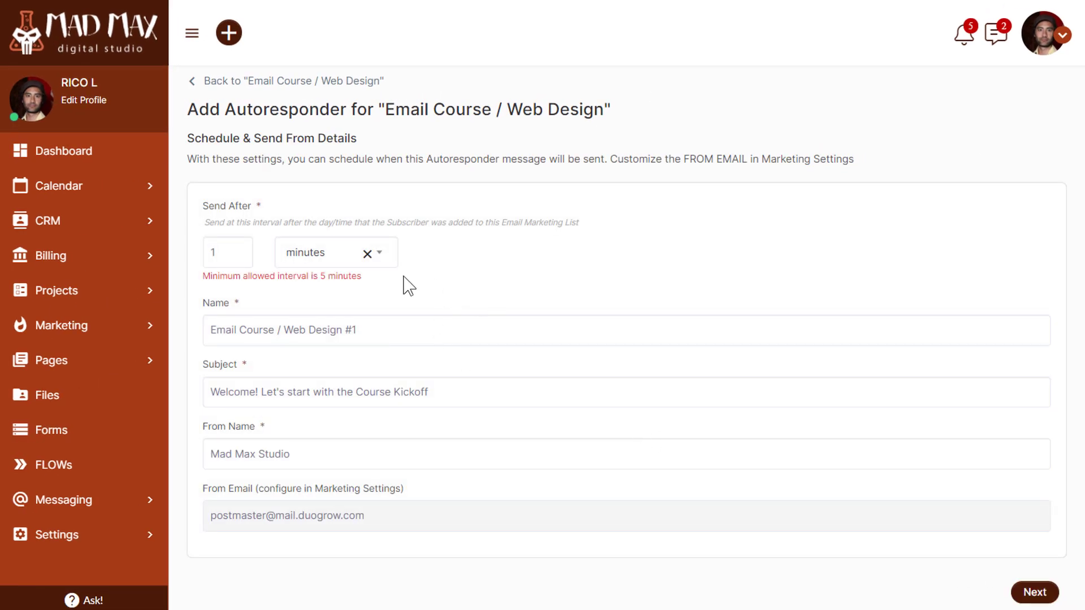
double_click(215, 252)
text(5)
click(1034, 591)
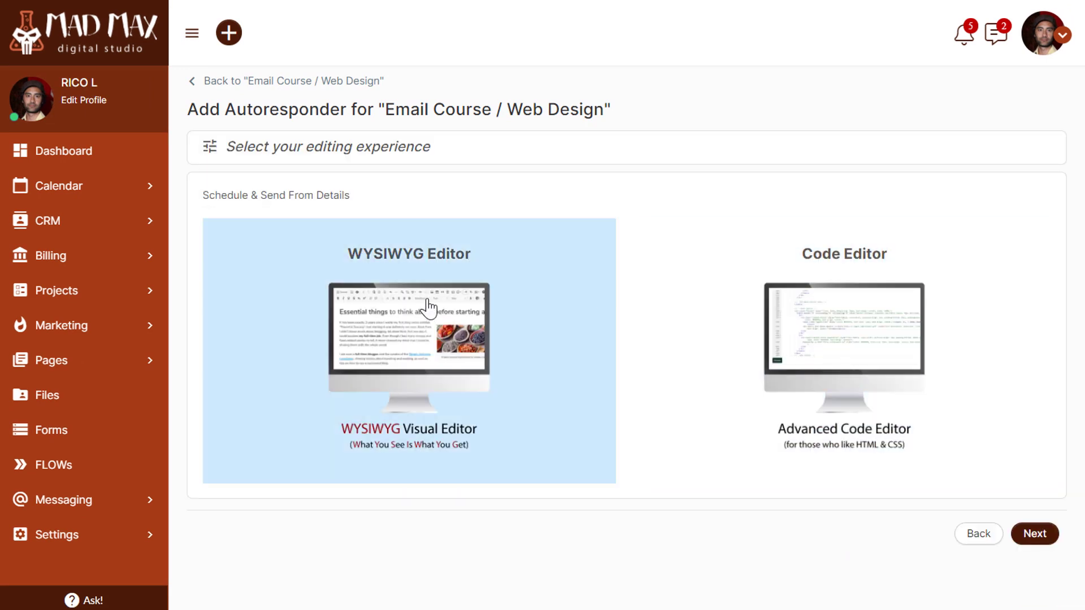
Choose the WYSIWYG editor, enable CRM Contacts/Company placeholders and list the available placeholders
click(1034, 533)
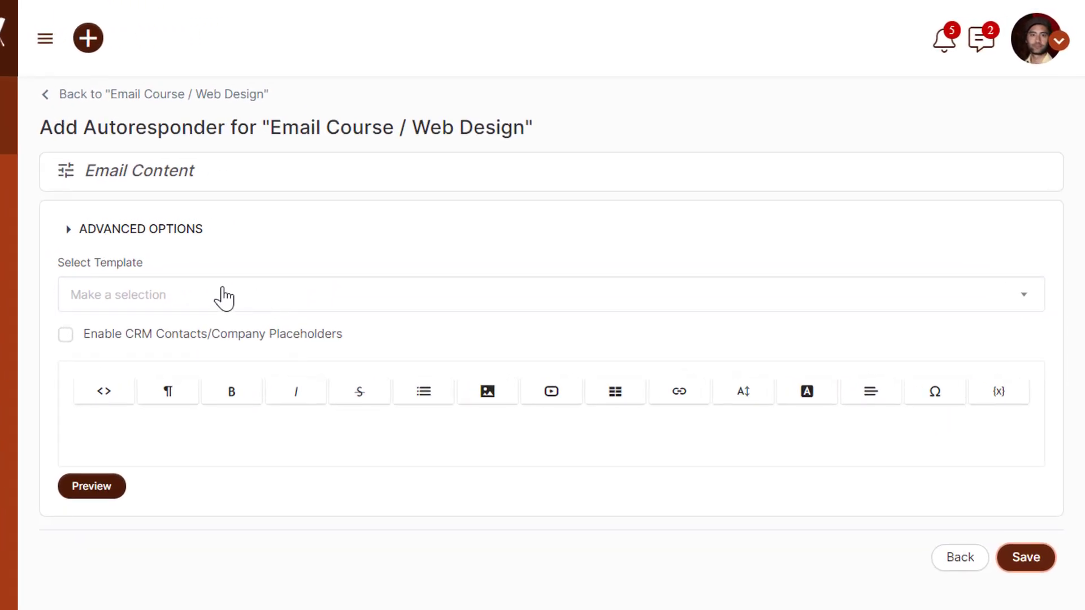
click(87, 334)
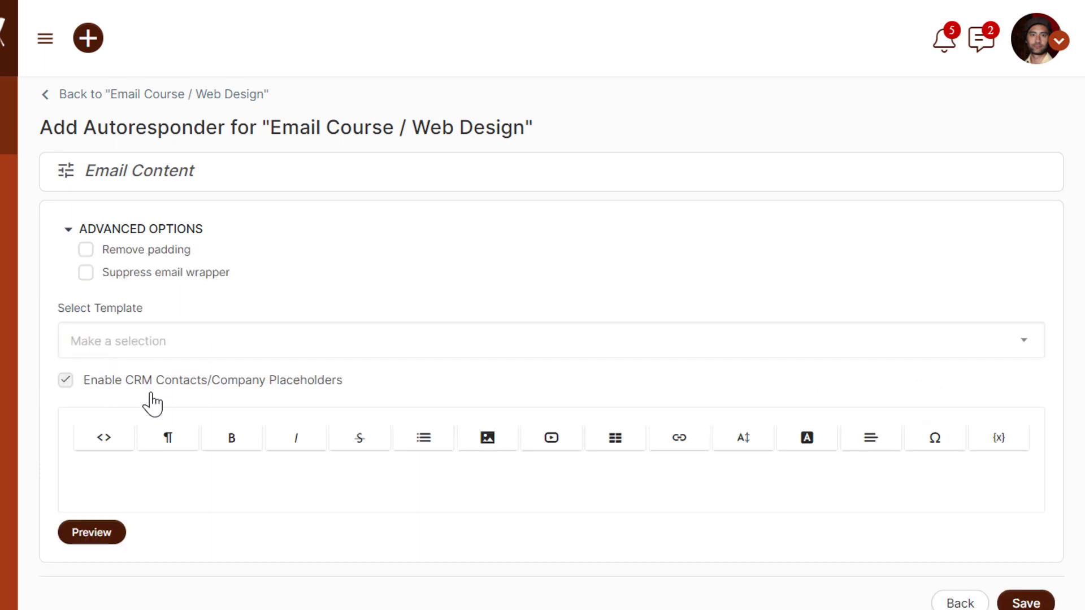
click(998, 446)
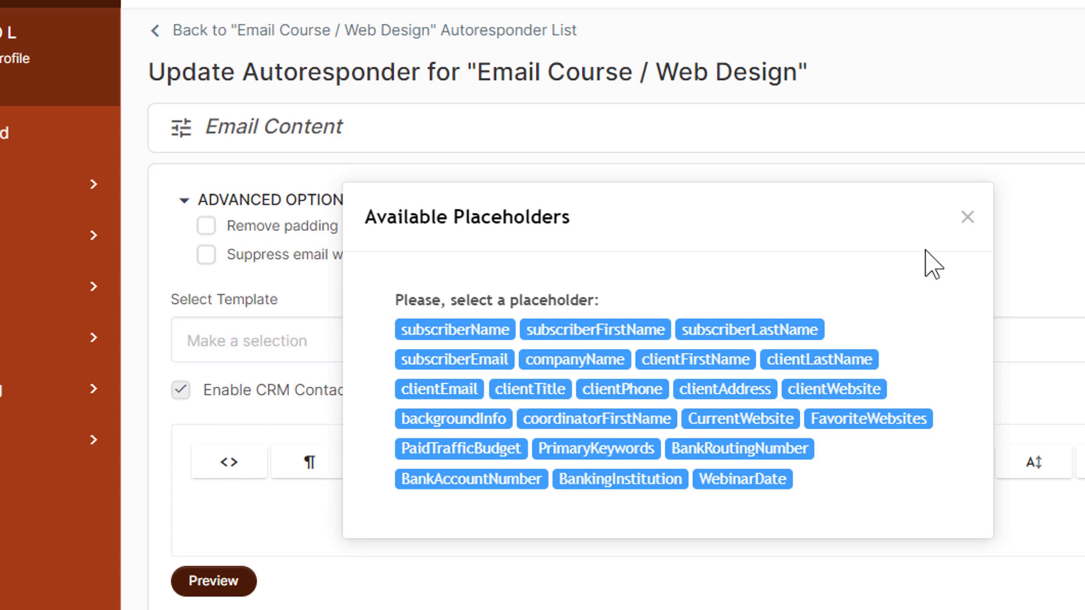
Close the placeholder list, turn CRM placeholders back off and expand Advanced Options
click(967, 218)
click(234, 390)
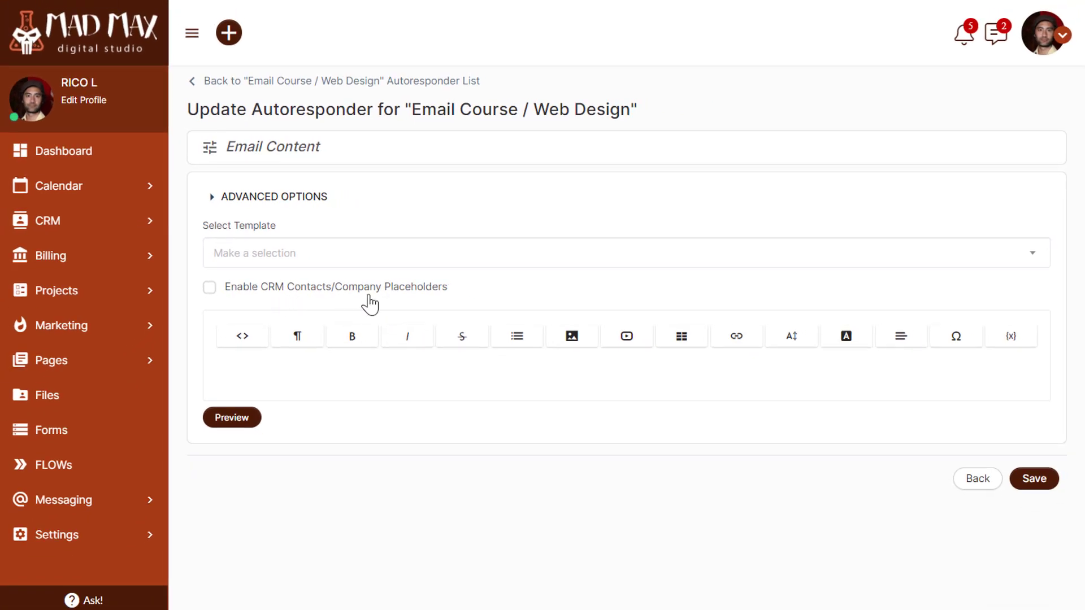
click(280, 198)
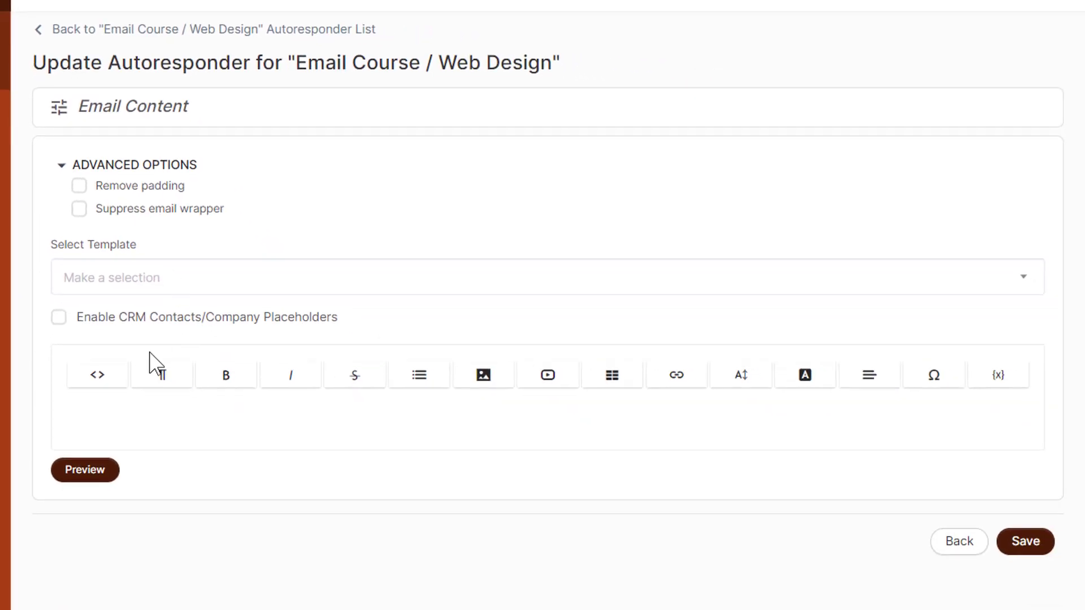
Write the 'Welcome to the Email Course on Website Design!' heading and subline; remove padding and suppress the wrapper
click(158, 417)
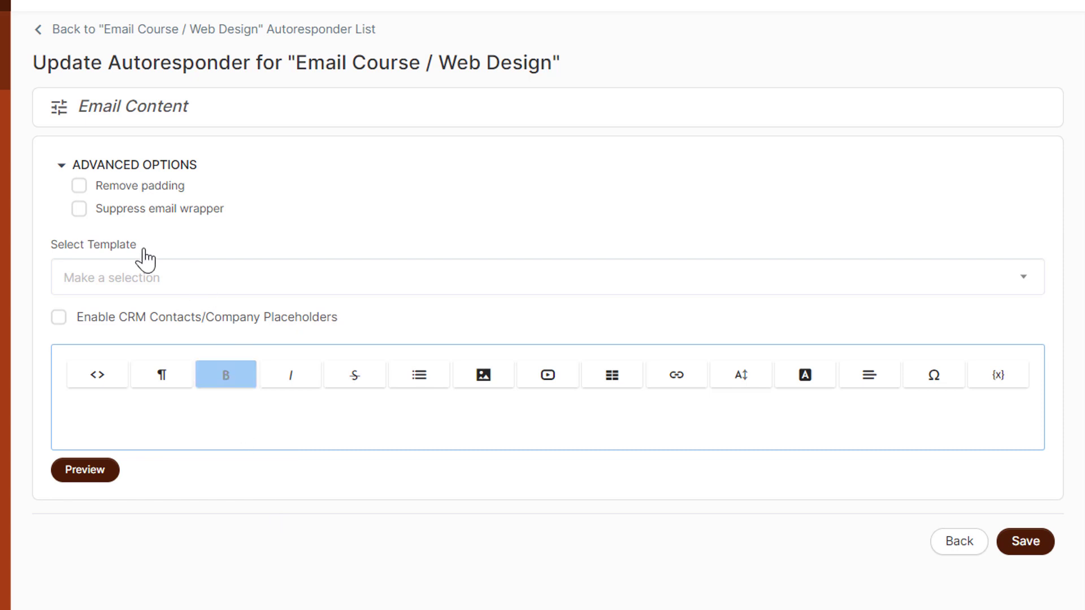
click(80, 210)
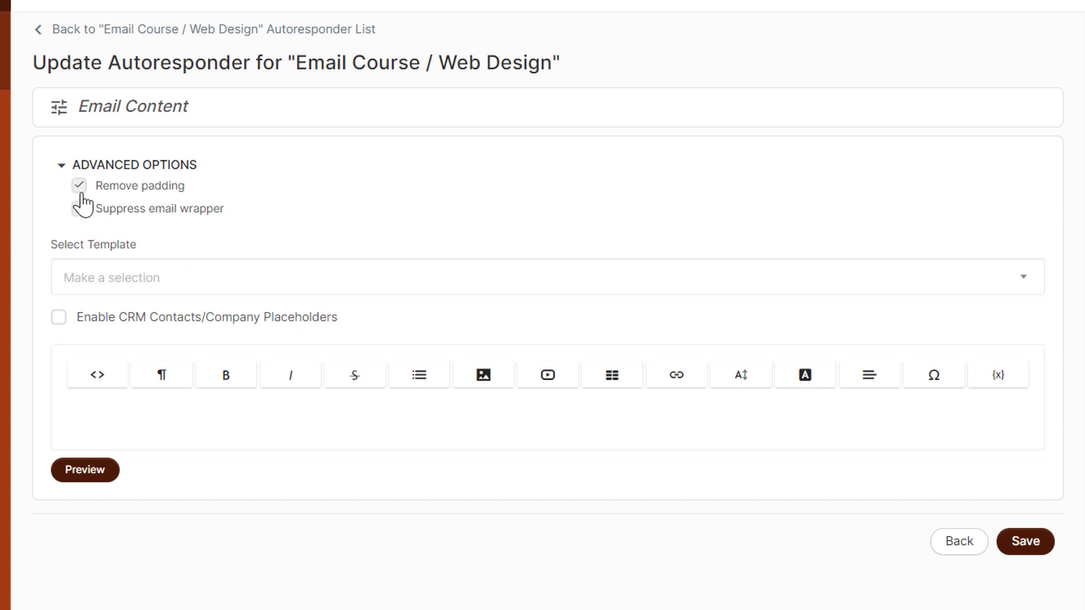
click(292, 433)
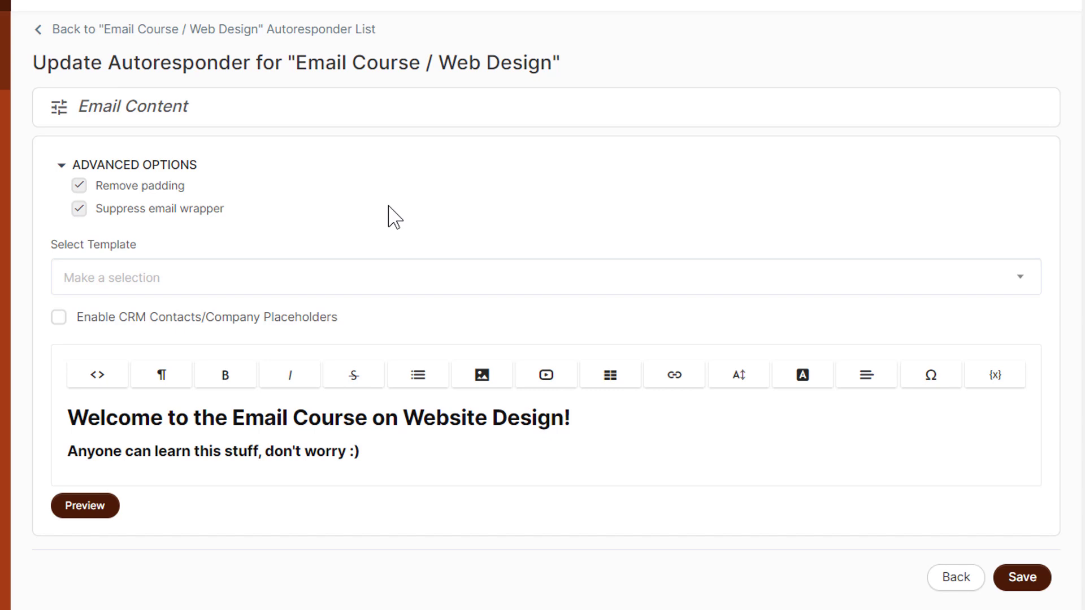
Preview the email, re-enable padding and the email wrapper, then preview the branded layout again
click(77, 508)
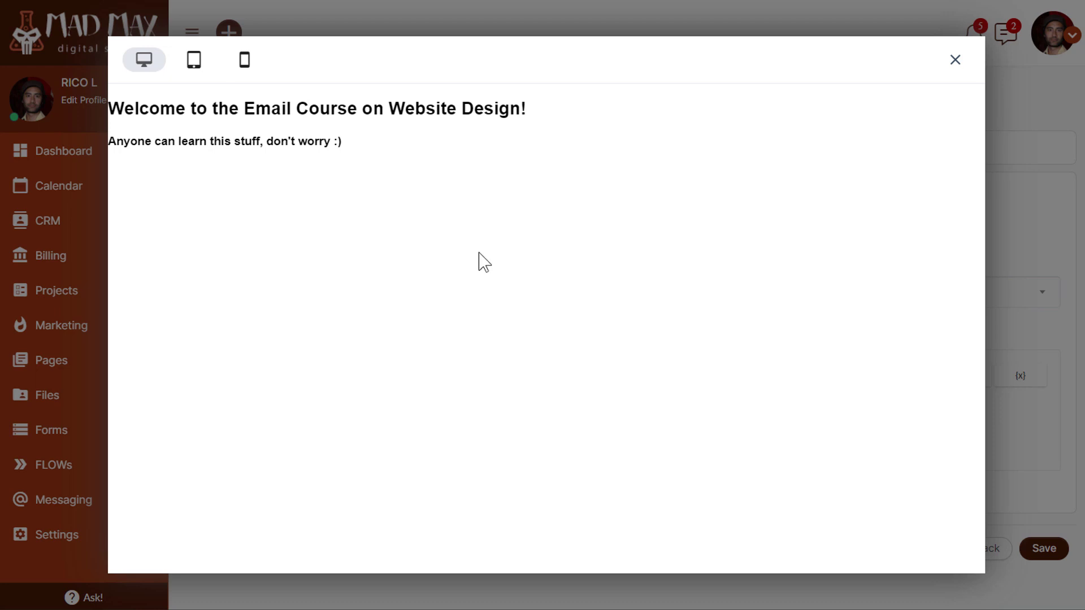
click(954, 69)
click(249, 214)
click(242, 235)
click(226, 490)
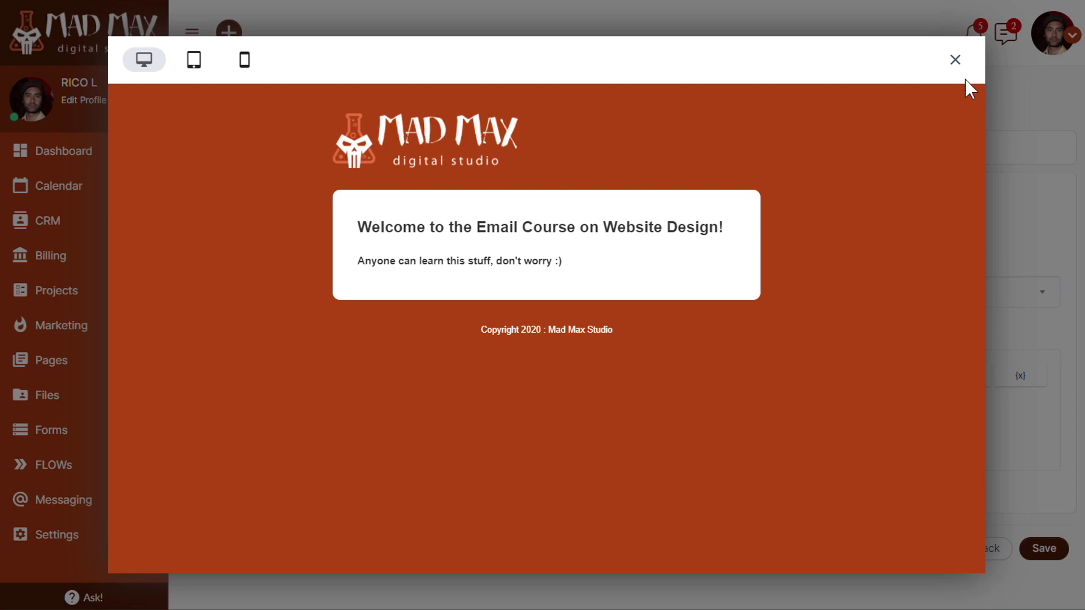
click(956, 62)
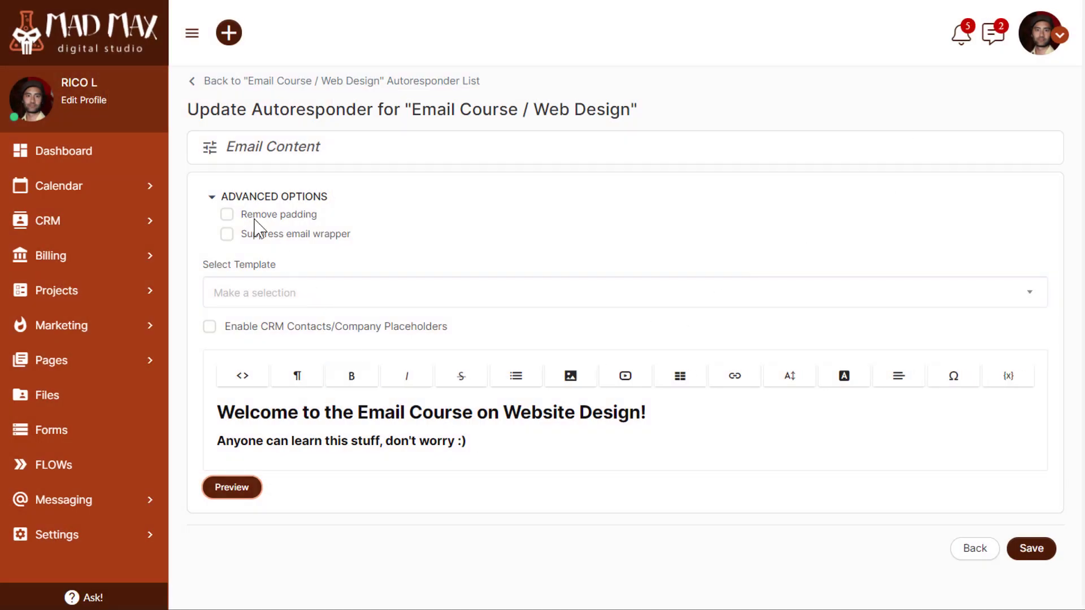
Collapse Advanced Options and save the welcome autoresponder email
click(227, 197)
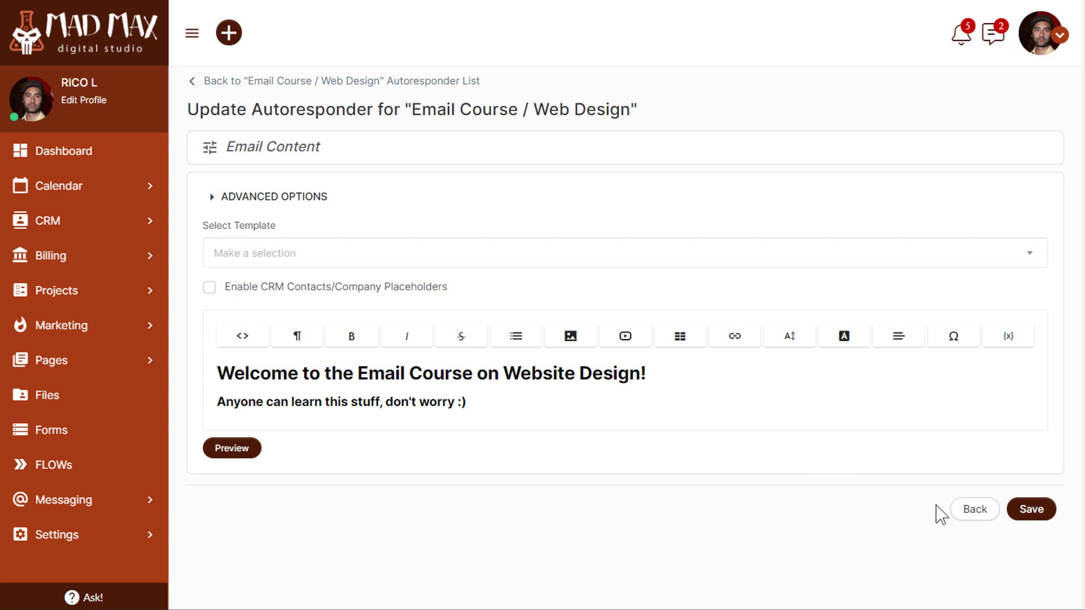
click(1036, 514)
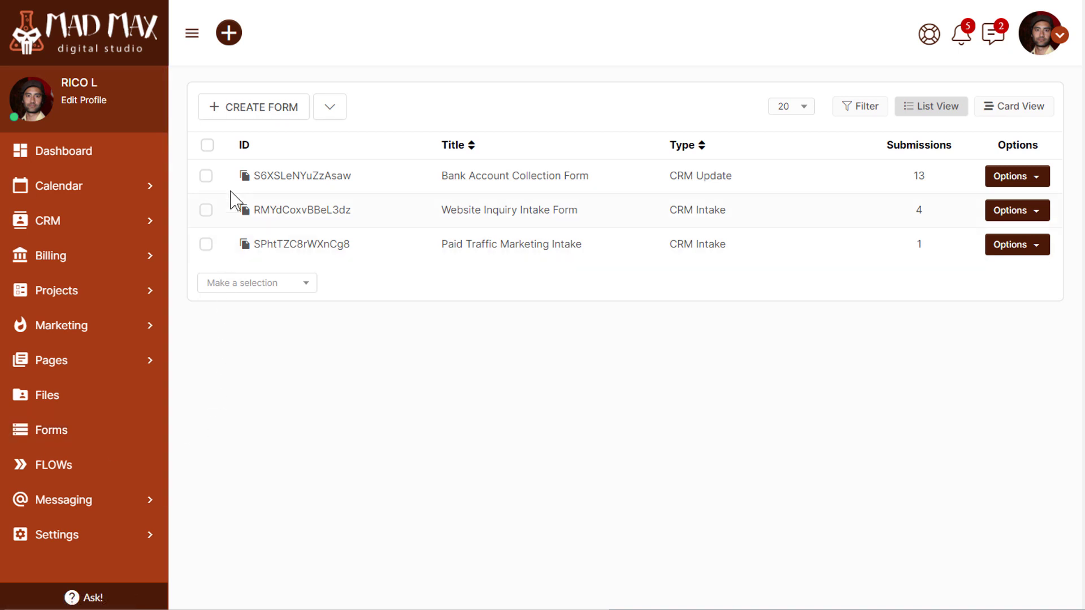
Create a new General Usage Form from the Forms page
click(242, 120)
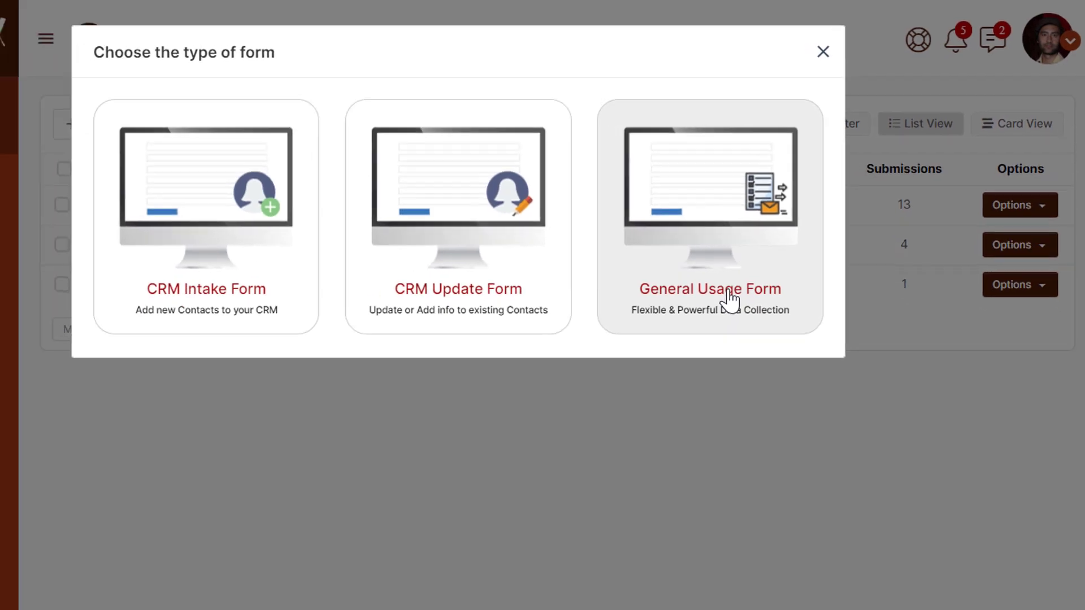
click(645, 367)
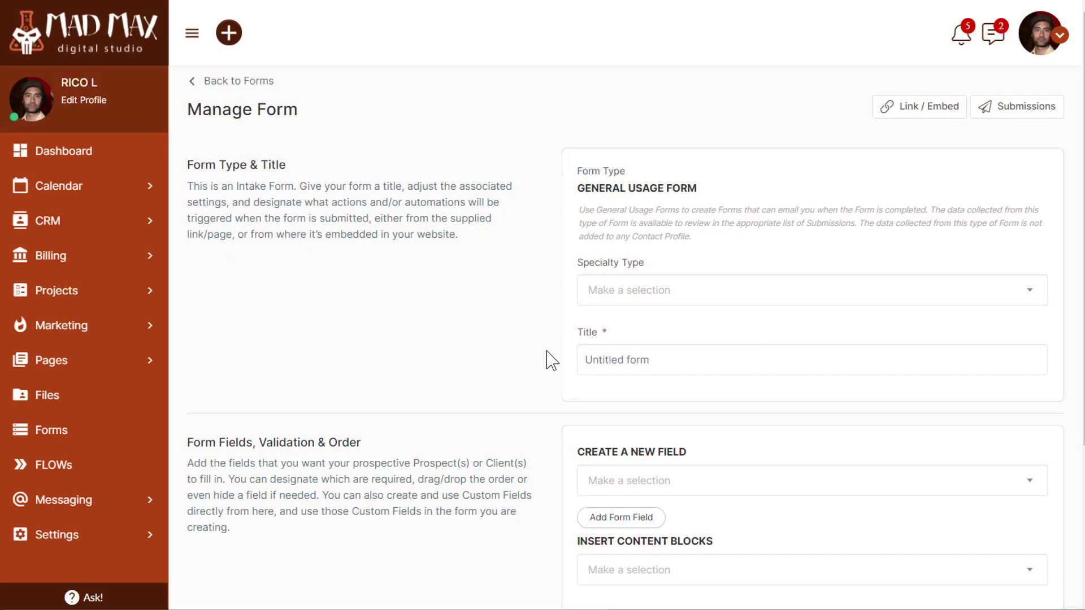
scroll(536, 355, down, 3)
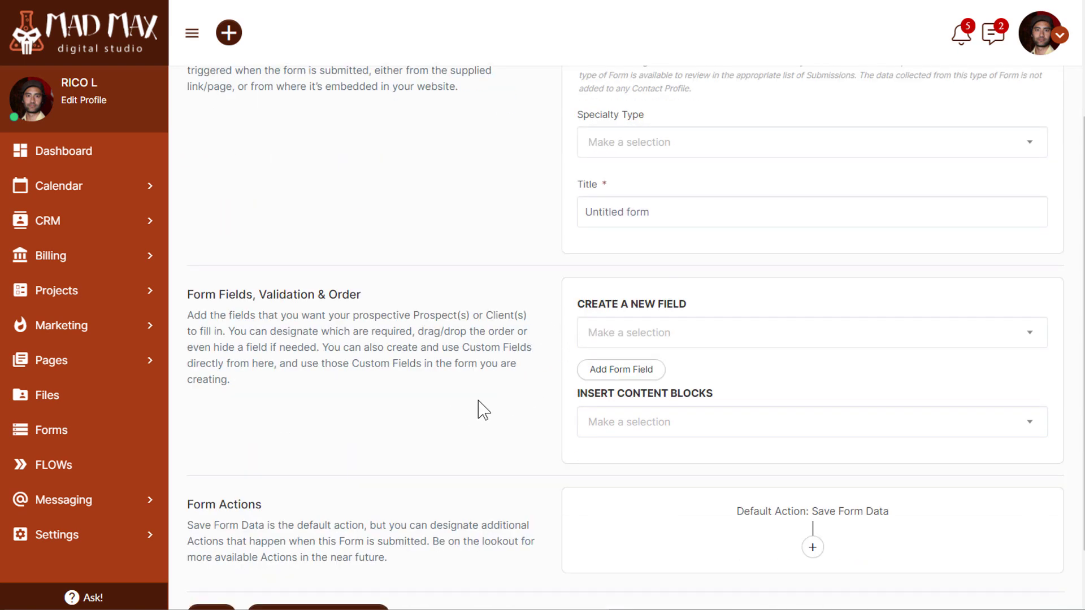
scroll(520, 393, up, 3)
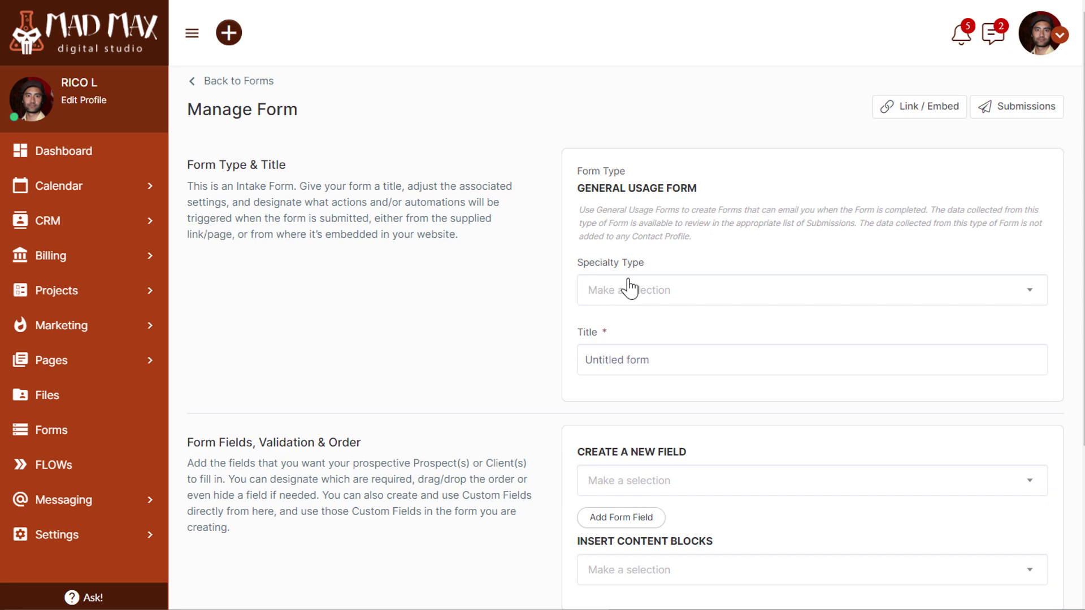
Load the Add to Email Marketing List(s) specialty type into the form, confirming the field overwrite
click(702, 288)
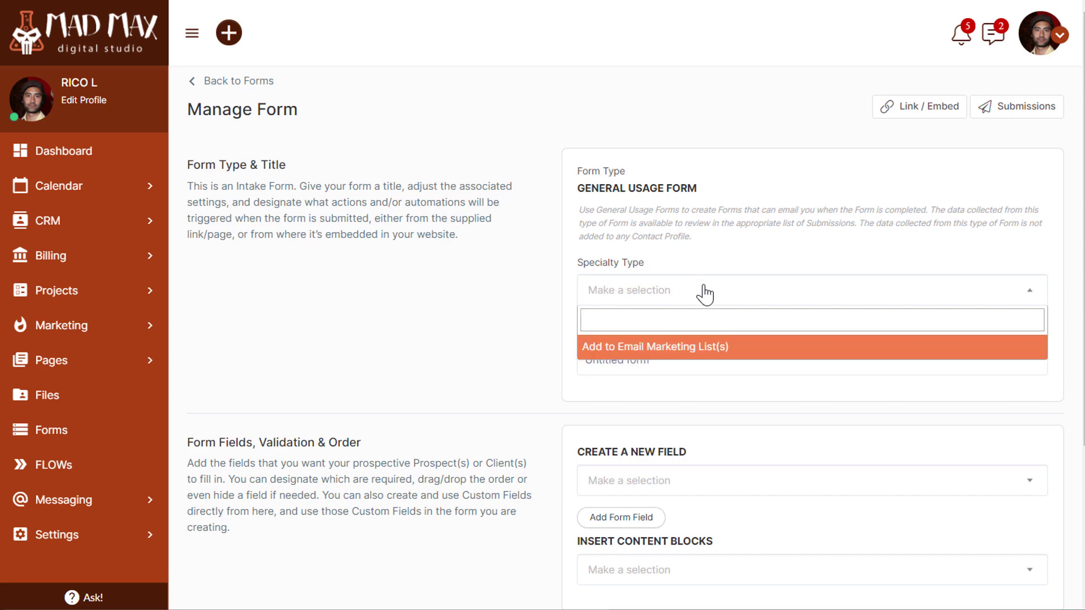
click(704, 346)
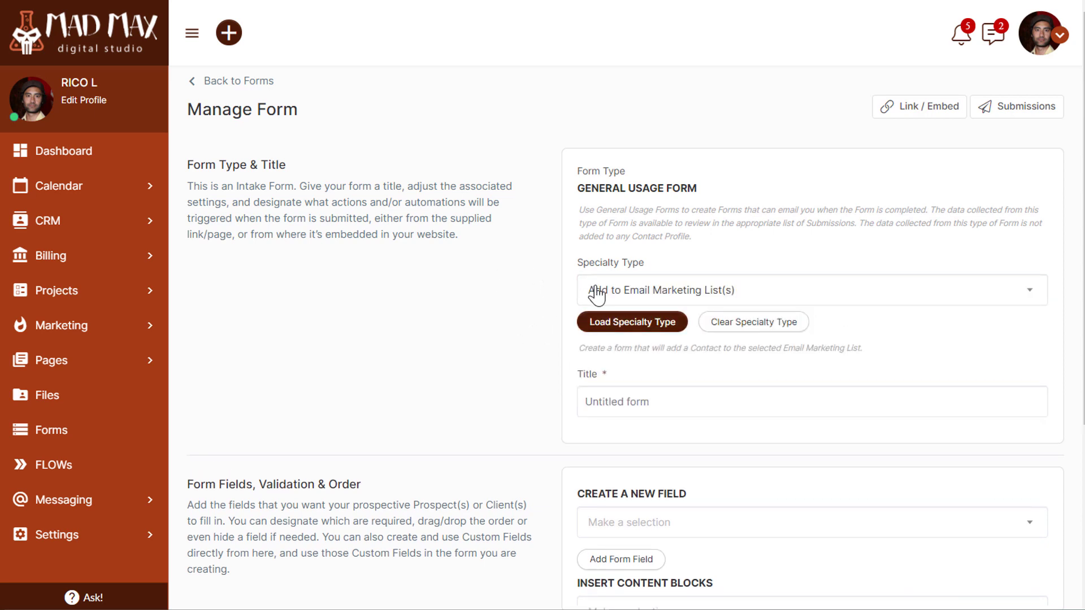
click(607, 327)
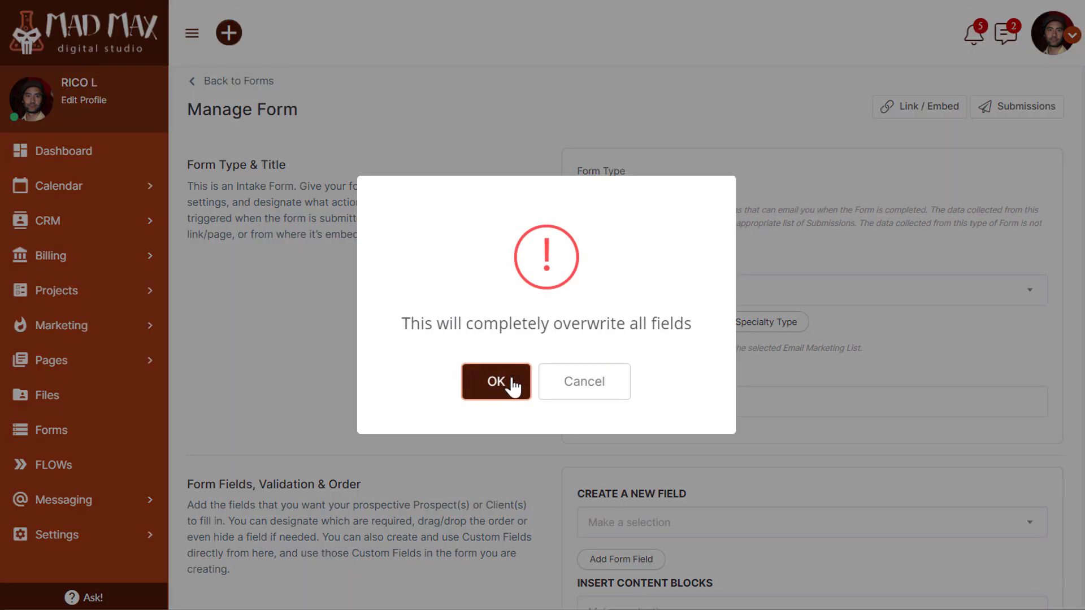
click(511, 386)
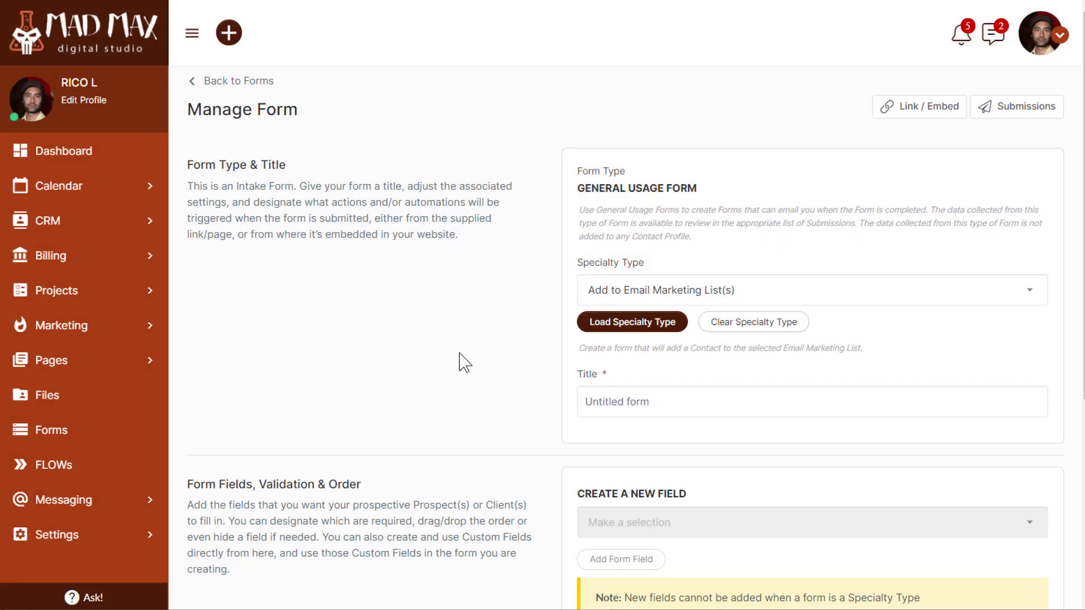
Title the form 'EMAIL COURSE / WEB DESIGN Signup Form' using the pasted list name
scroll(465, 362, down, 5)
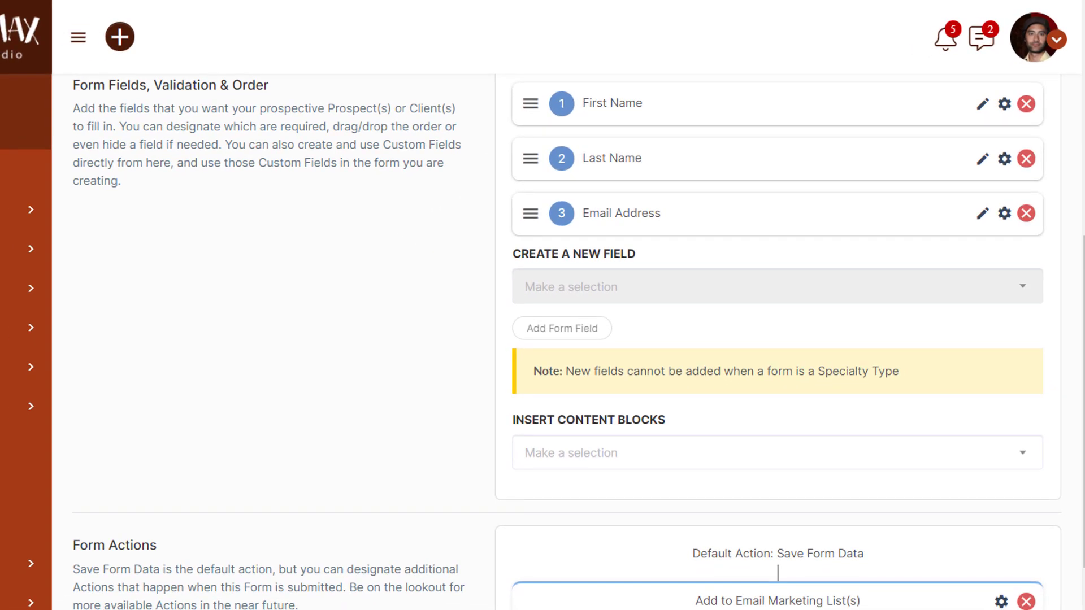
scroll(543, 305, up, 5)
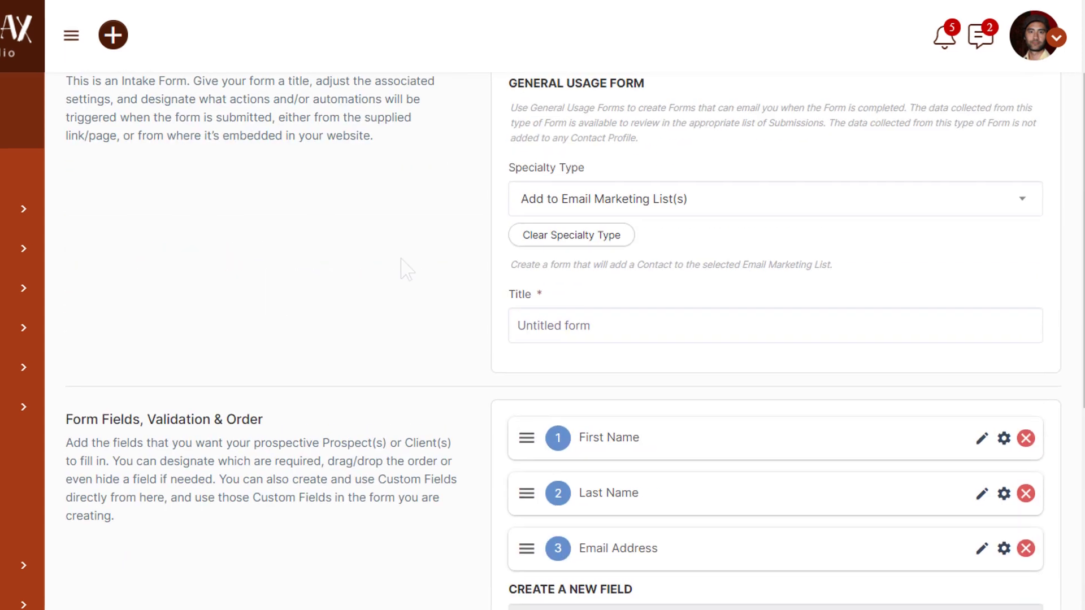
click(542, 327)
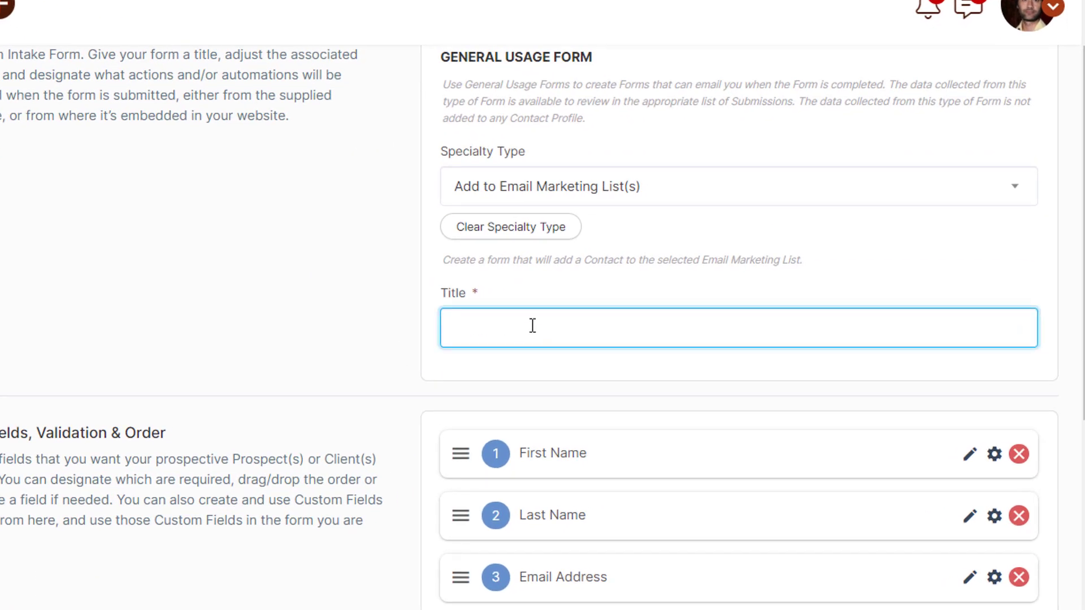
text(EMAIL COURSE / WEB DESIGN)
text(Signup Form)
click(342, 320)
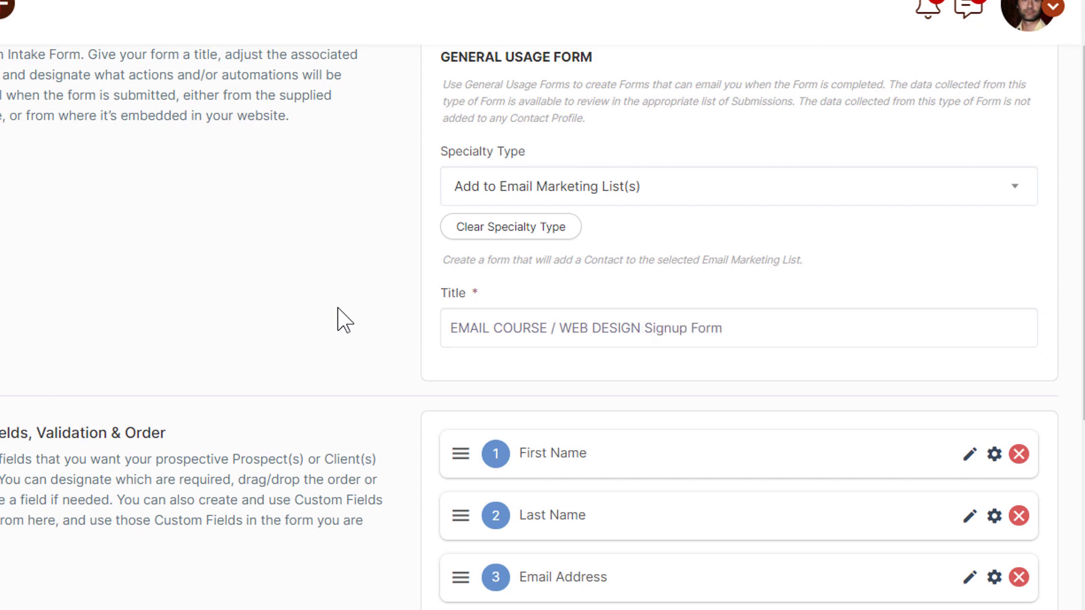
Set the form's marketing list to Email Course / Web Design
scroll(339, 339, down, 10)
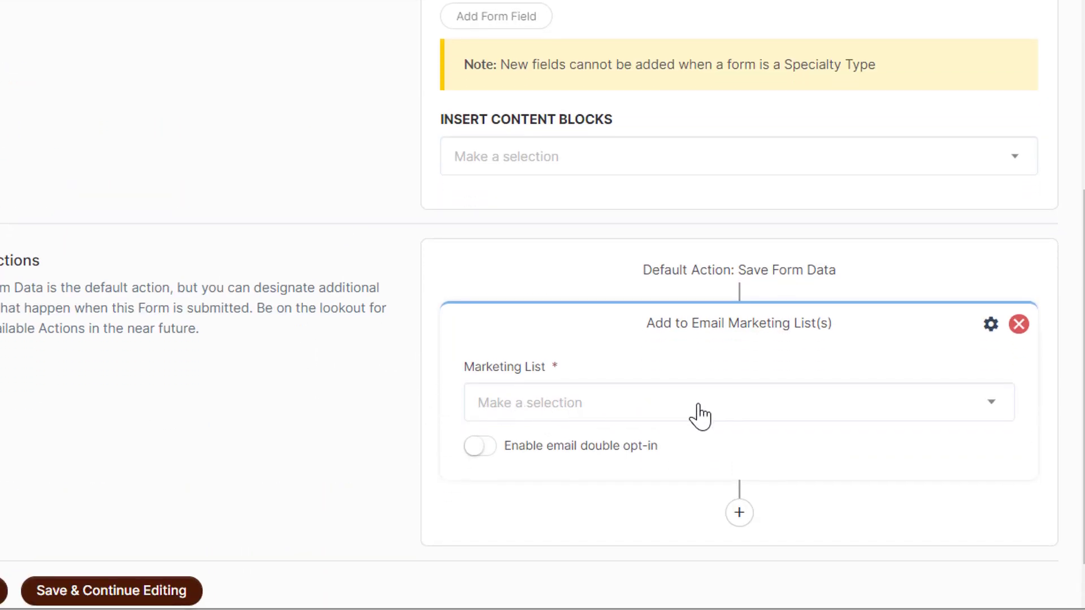
click(762, 404)
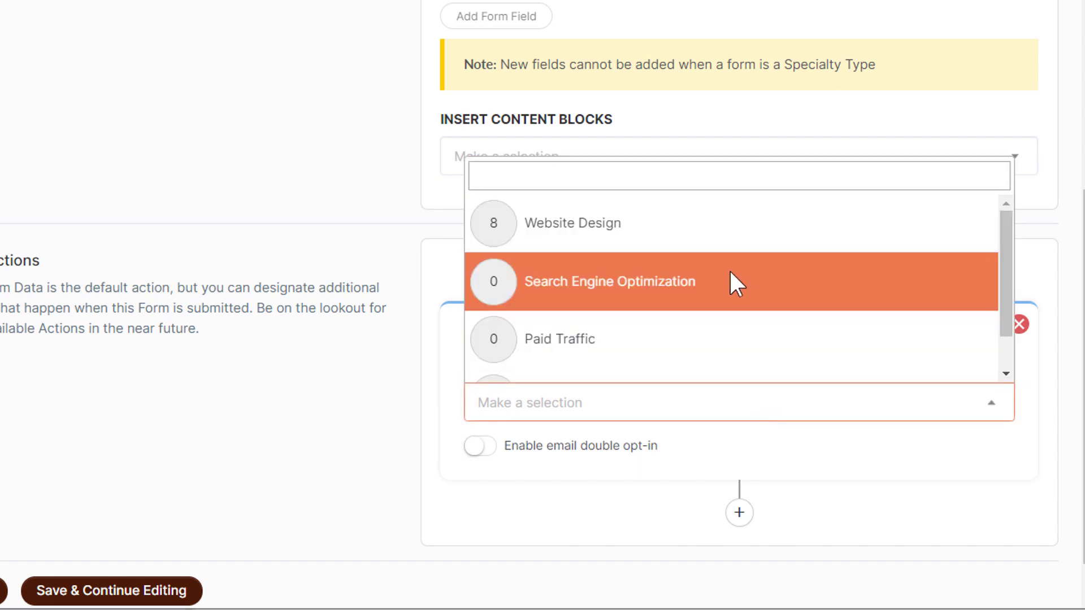
scroll(731, 273, down, 1)
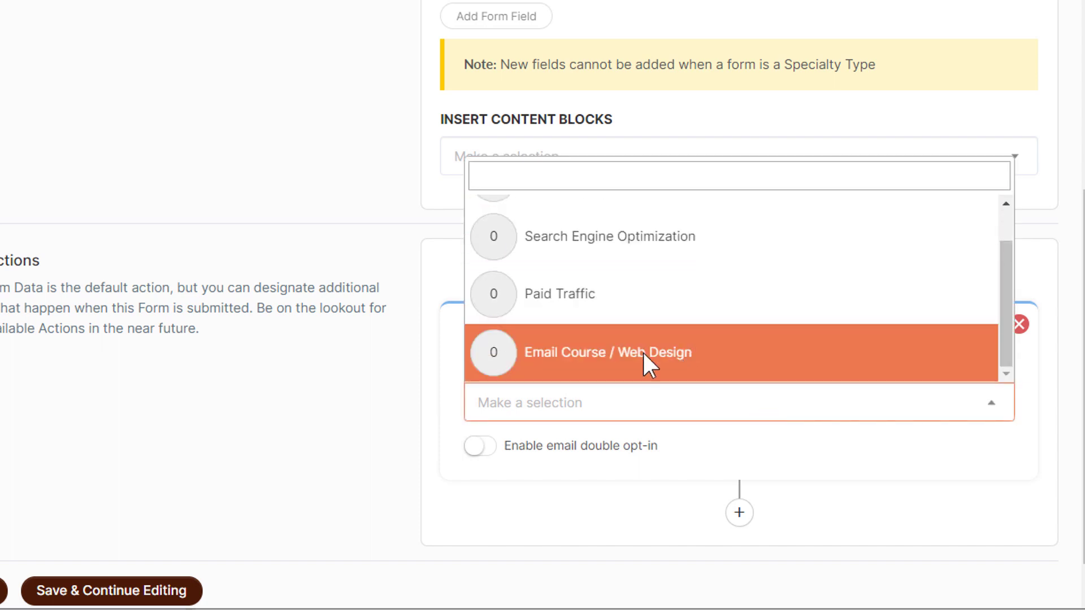
click(645, 358)
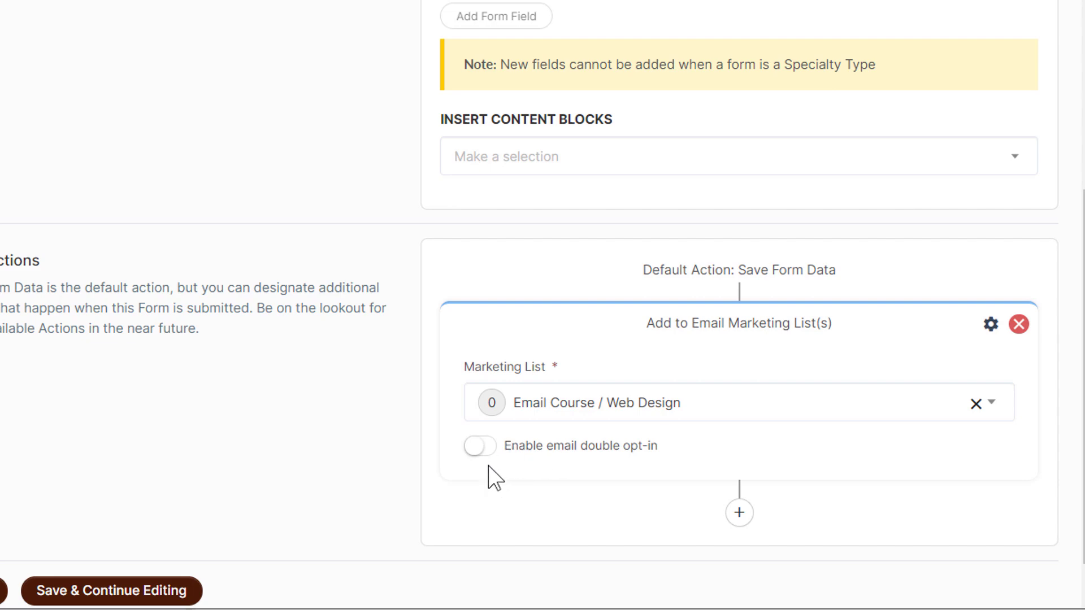
Save the signup form settings and review the reloaded form
scroll(429, 472, down, 2)
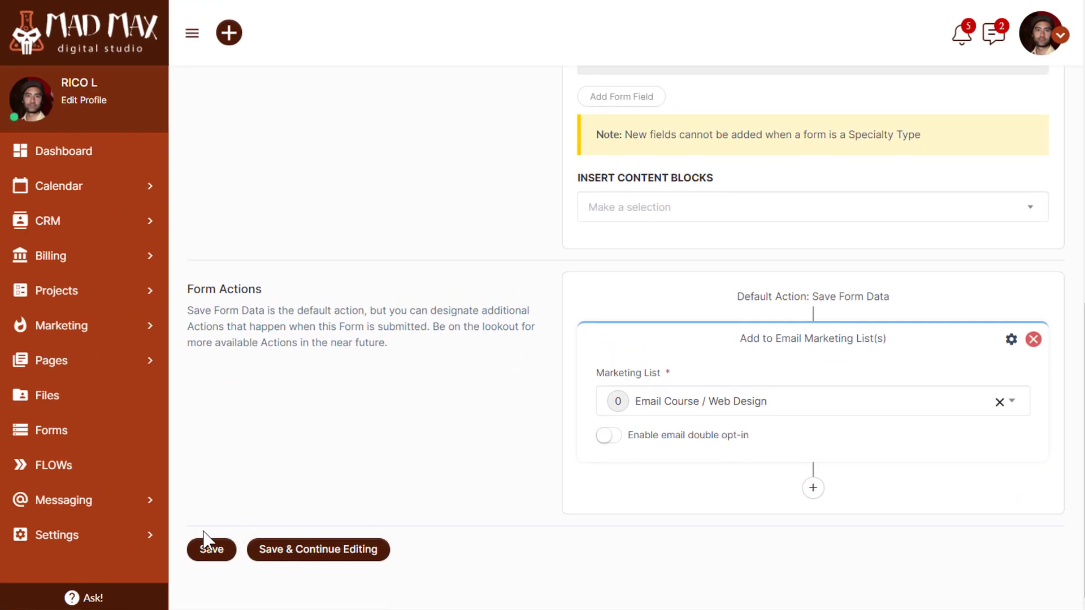
click(41, 539)
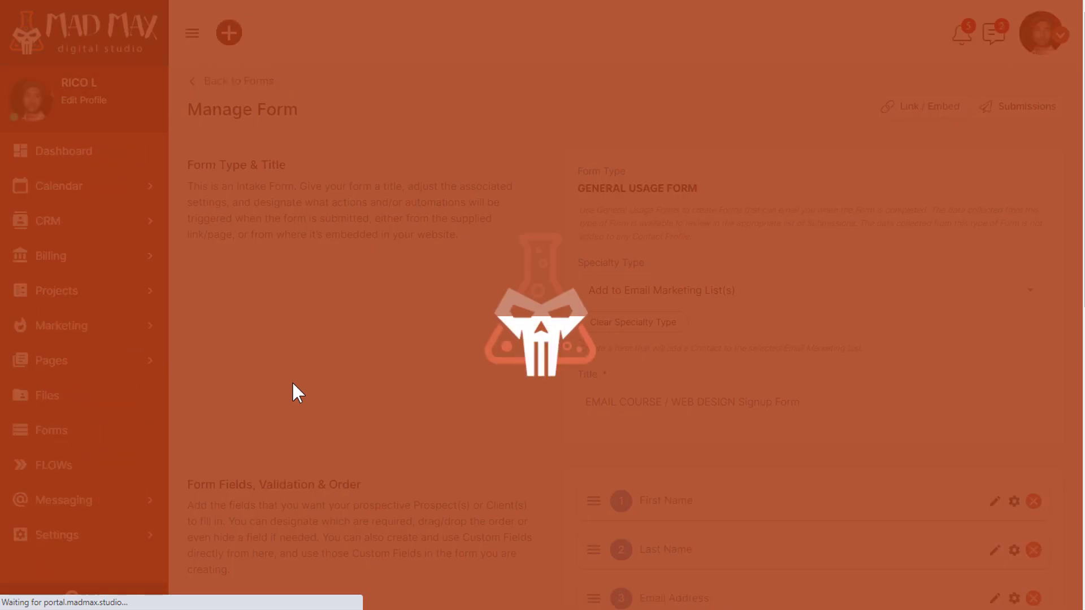
scroll(484, 300, down, 5)
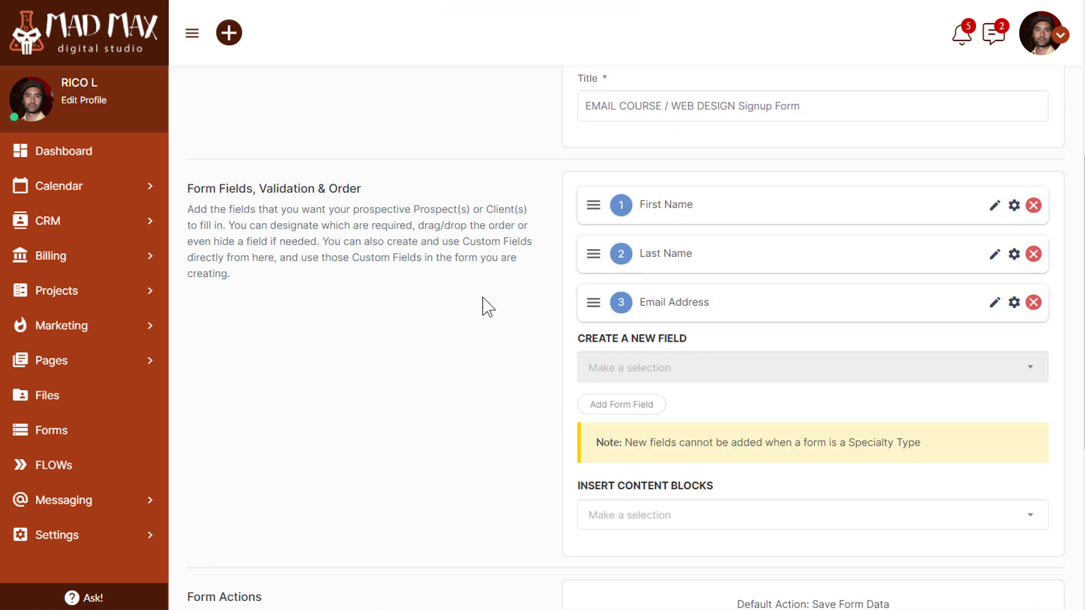
scroll(484, 307, down, 5)
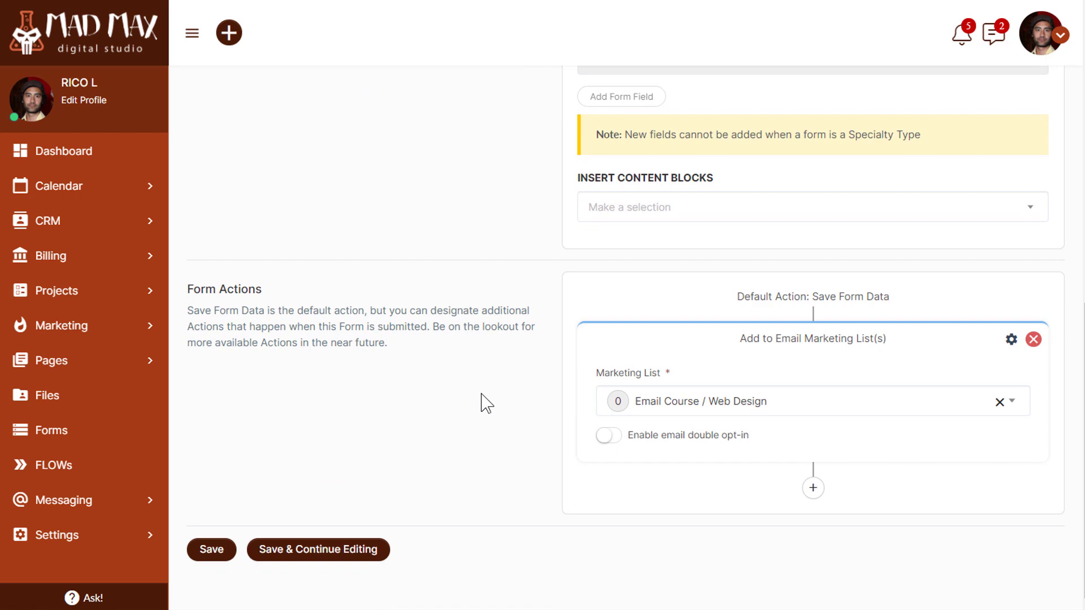
scroll(487, 403, up, 10)
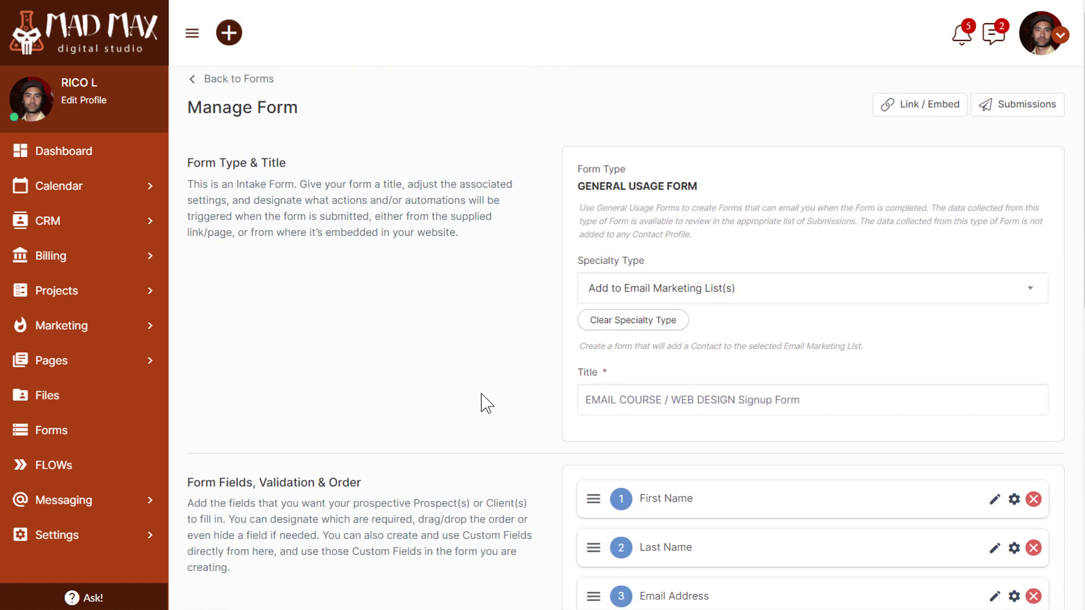
Review the form's Link / Embed options and copy its embed script
click(900, 111)
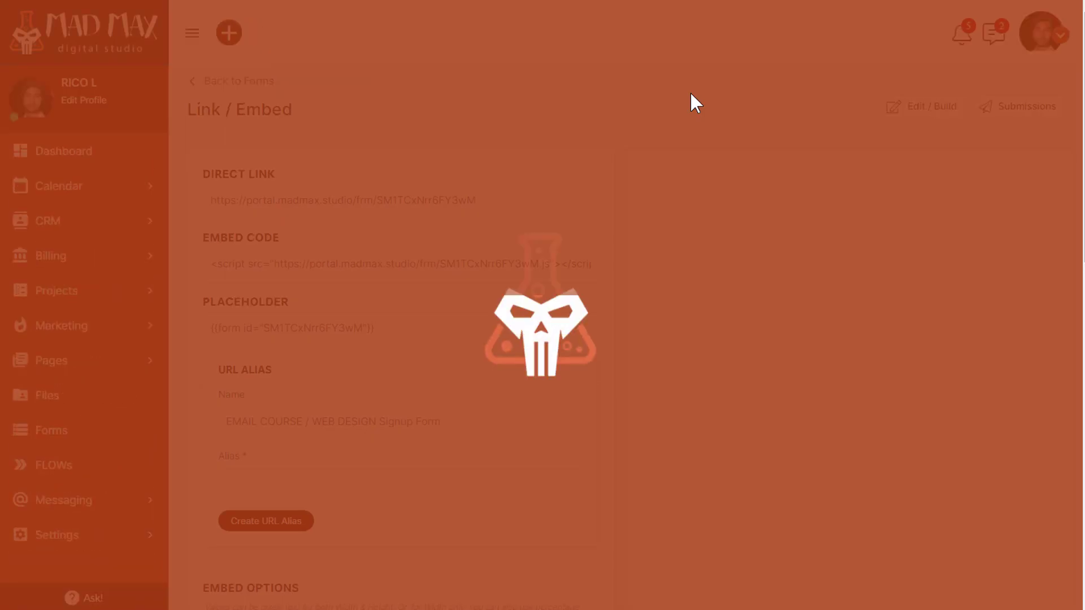
scroll(631, 277, down, 10)
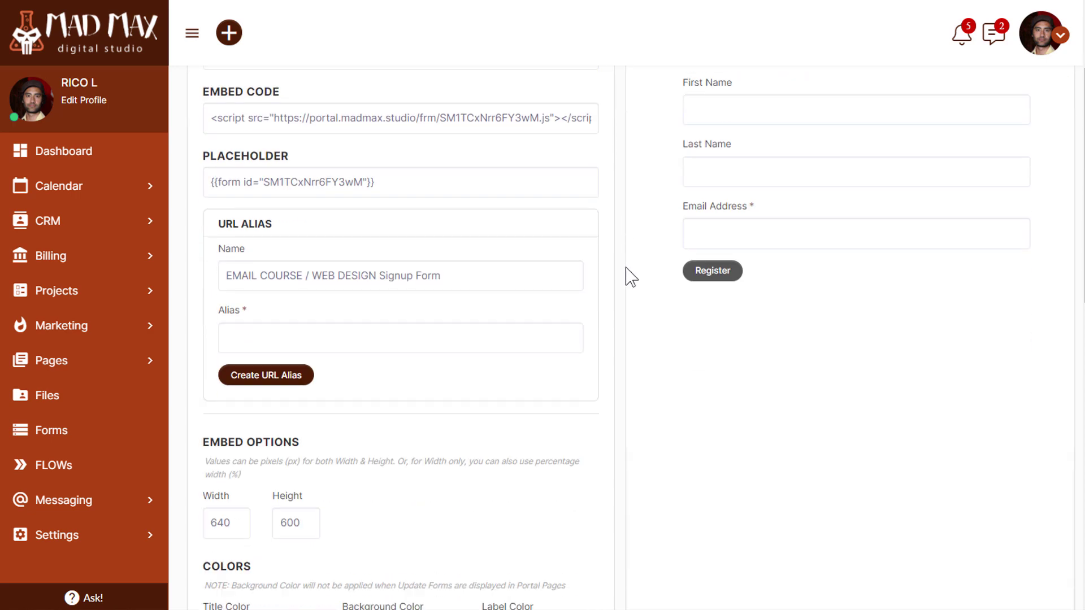
scroll(631, 277, down, 2)
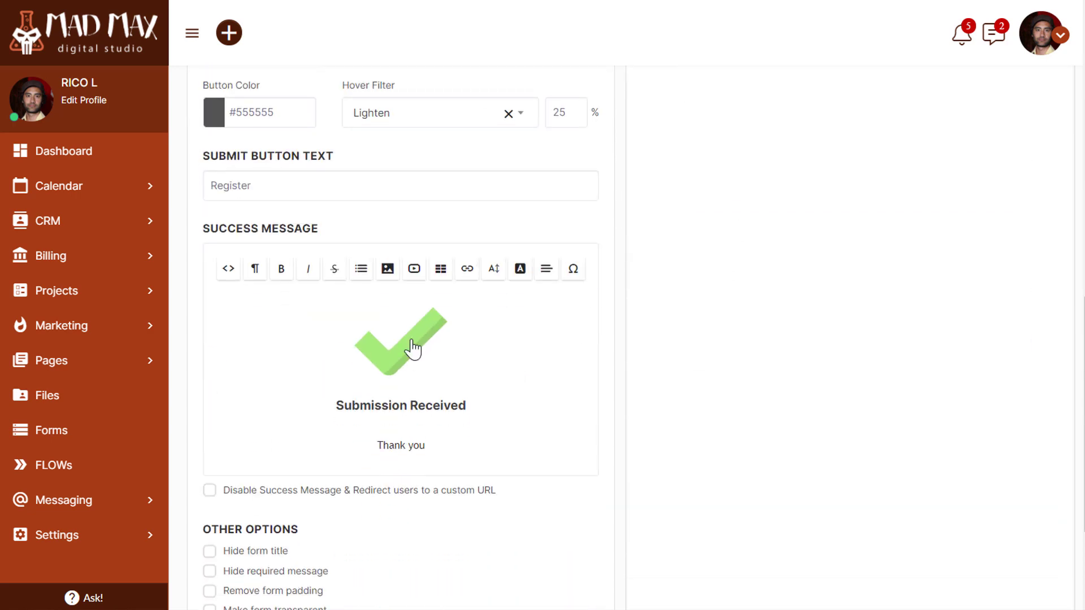
scroll(544, 383, down, 3)
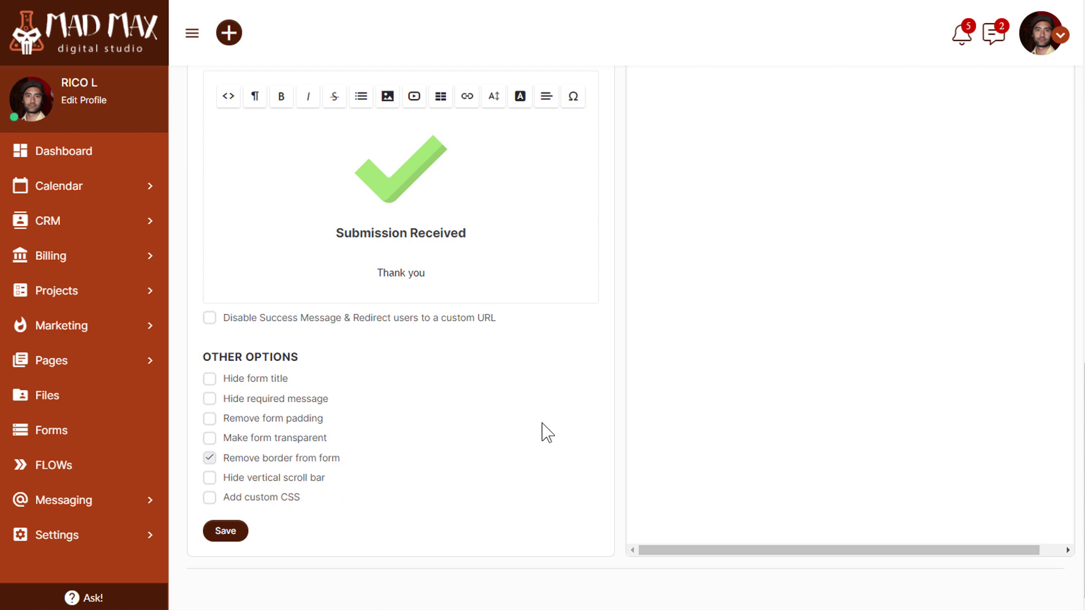
scroll(544, 426, up, 5)
scroll(543, 422, up, 10)
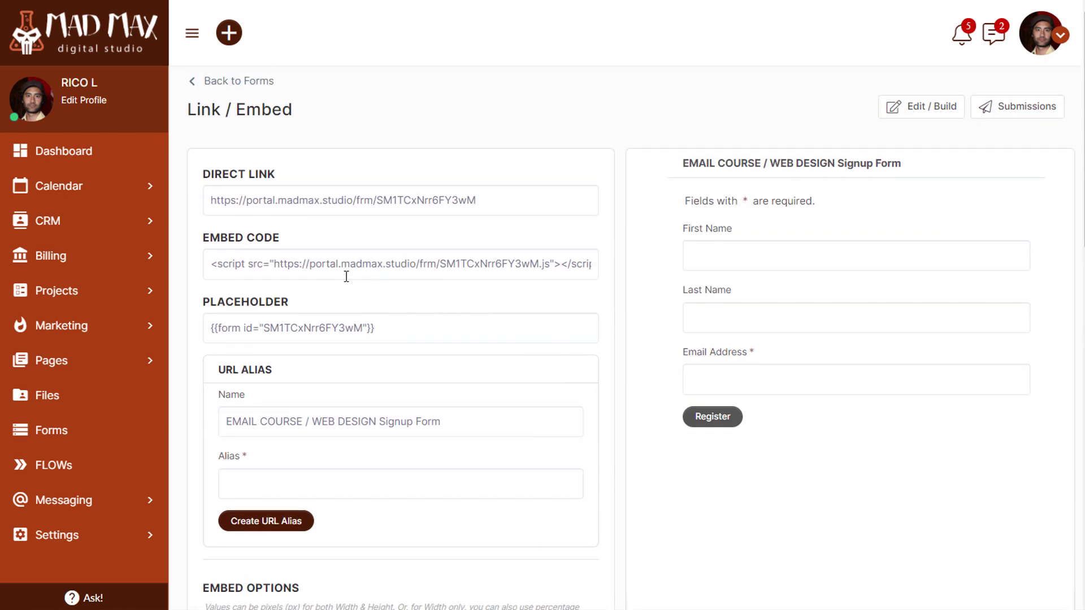
click(304, 263)
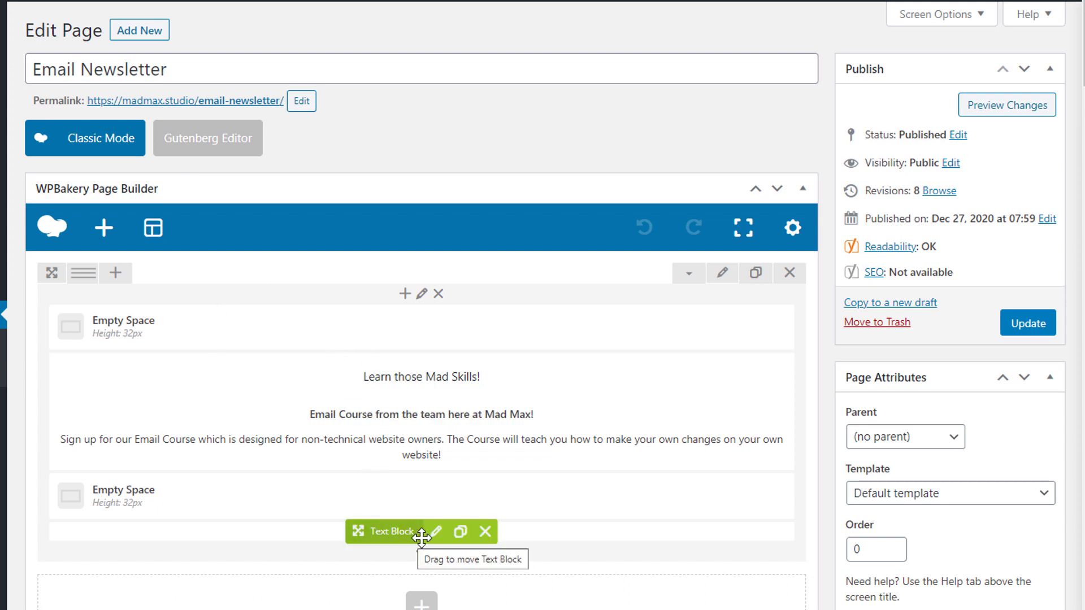
Paste the embed script into the empty Text Block in HTML Text mode and update the page
click(435, 533)
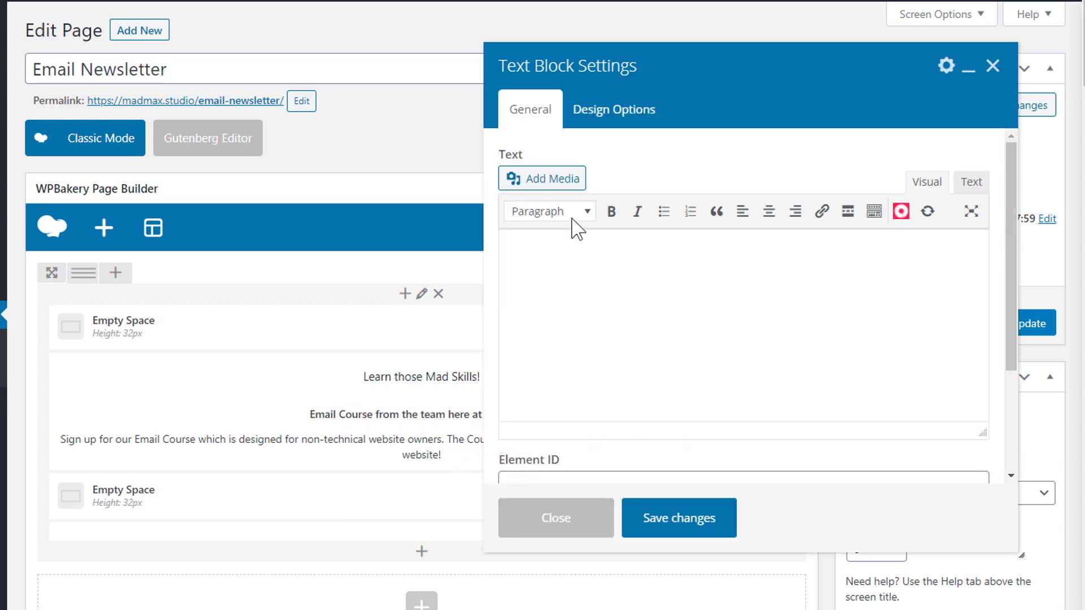
click(971, 183)
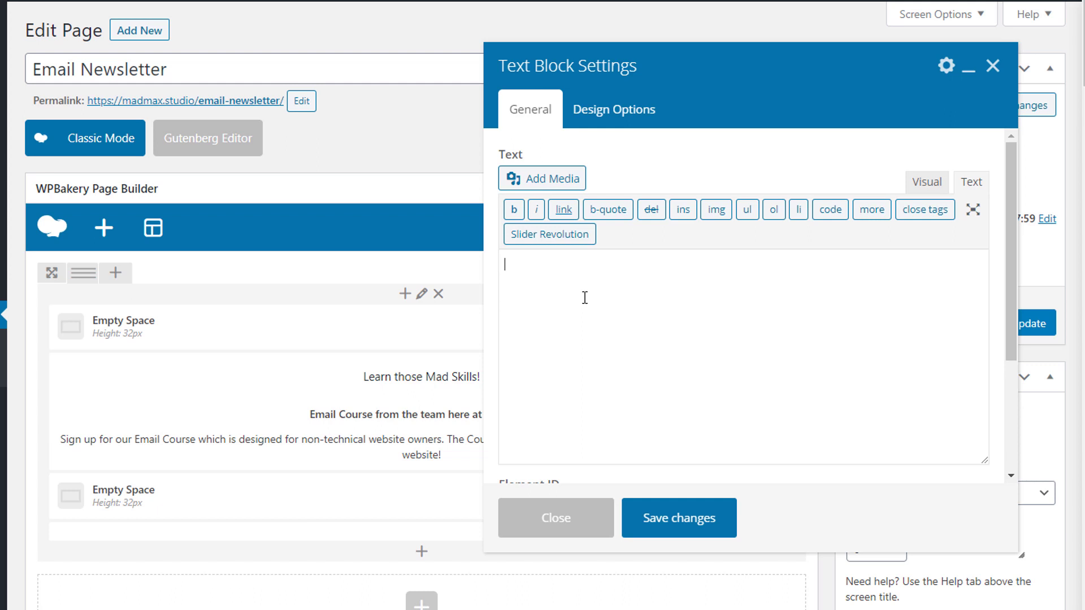
key(ctrl+v)
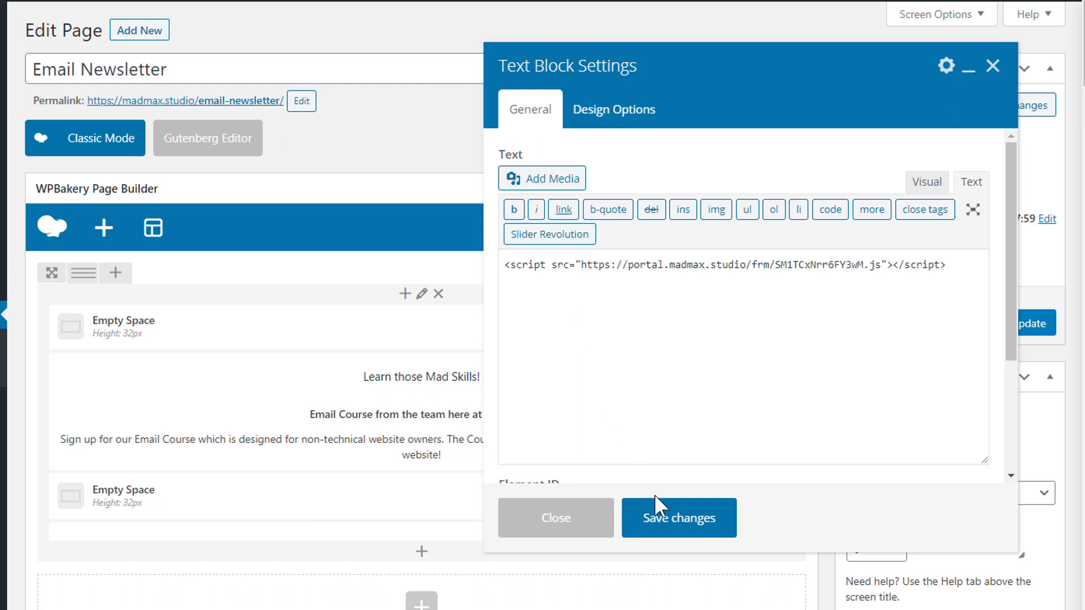
click(656, 517)
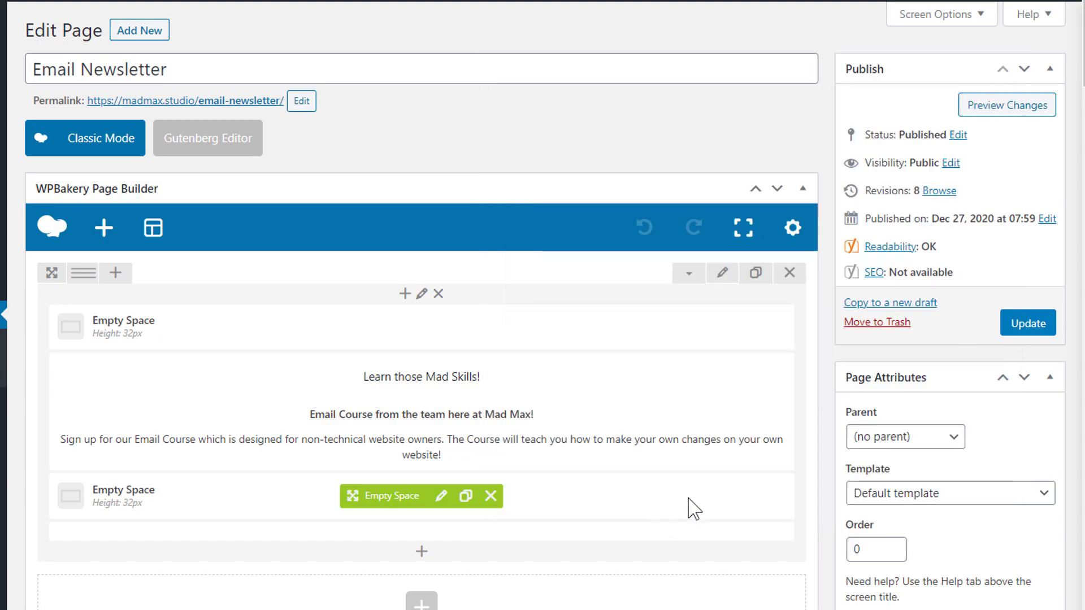
click(1011, 334)
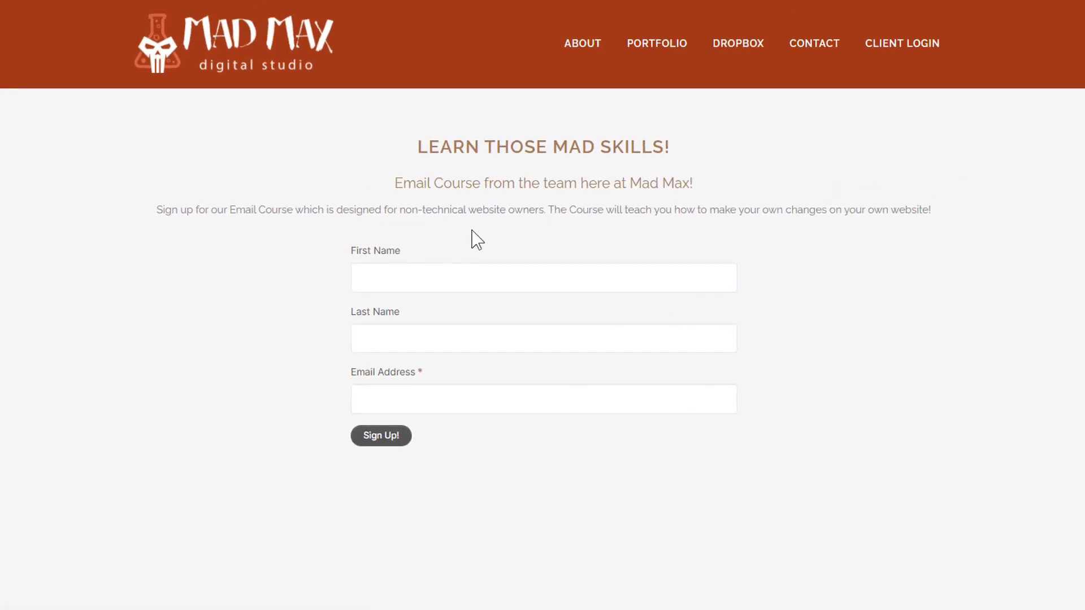
Sign up on the live page with a test subscriber's first name, last name and e-mail address
click(389, 281)
key(Tab)
key(Tab)
key(Tab)
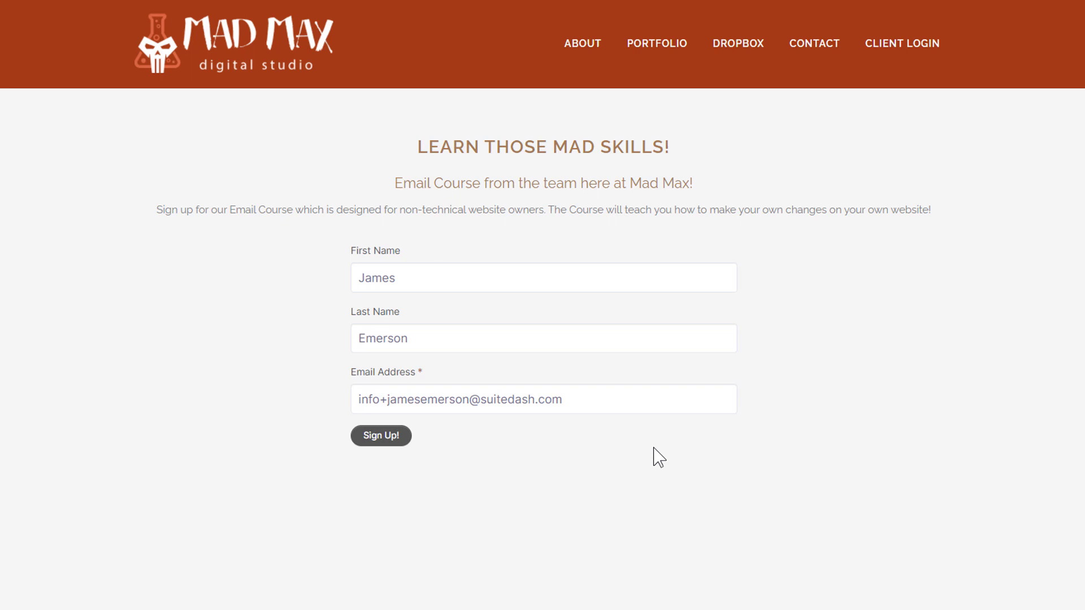
click(356, 442)
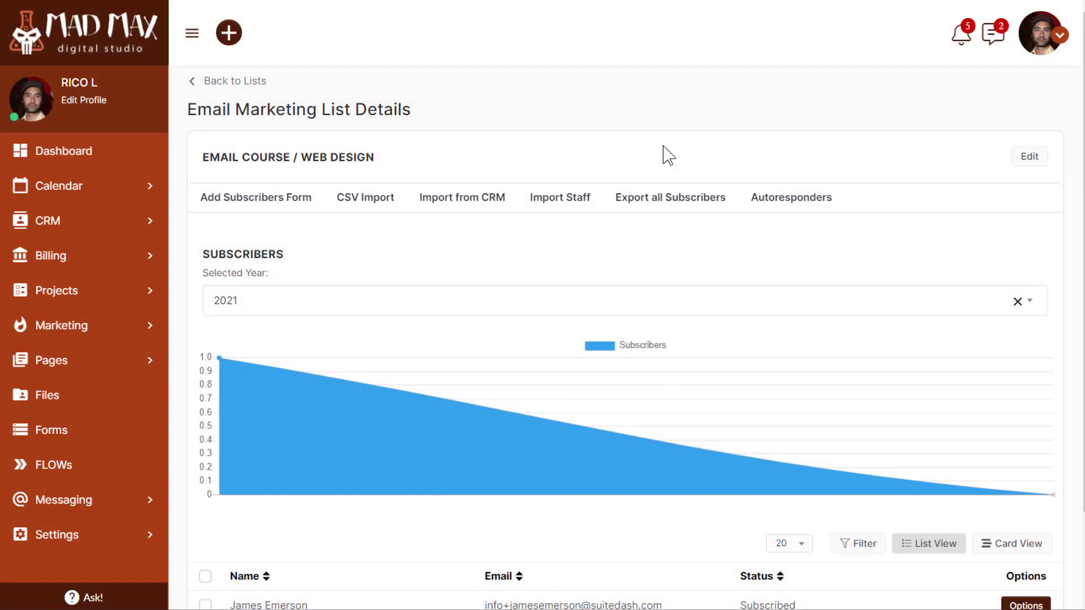
Check the new subscriber in the Email Course / Web Design list, then view its autoresponder emails
scroll(661, 237, down, 2)
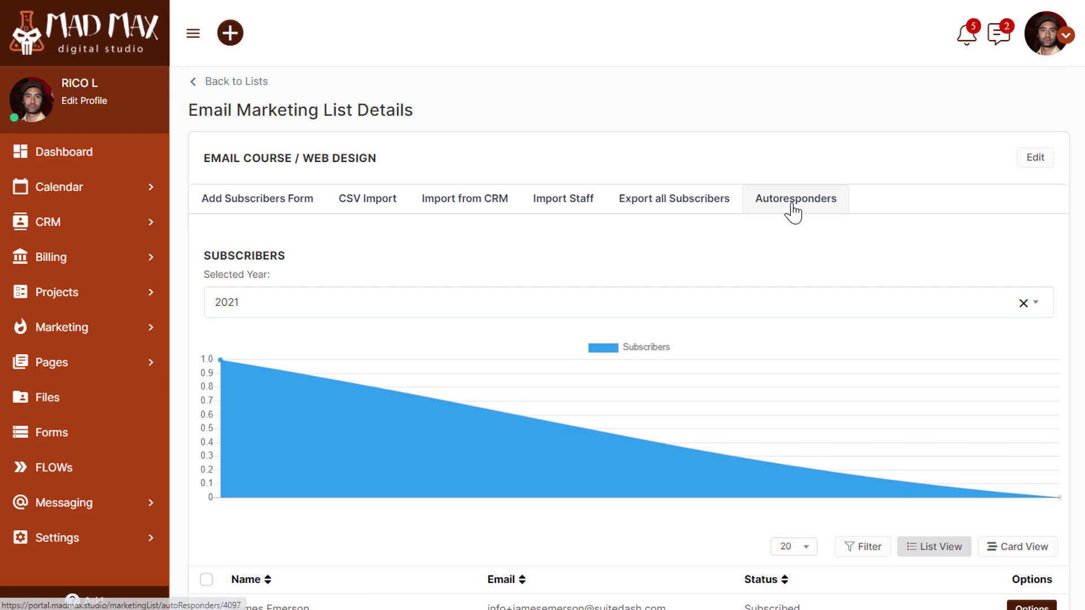
click(794, 210)
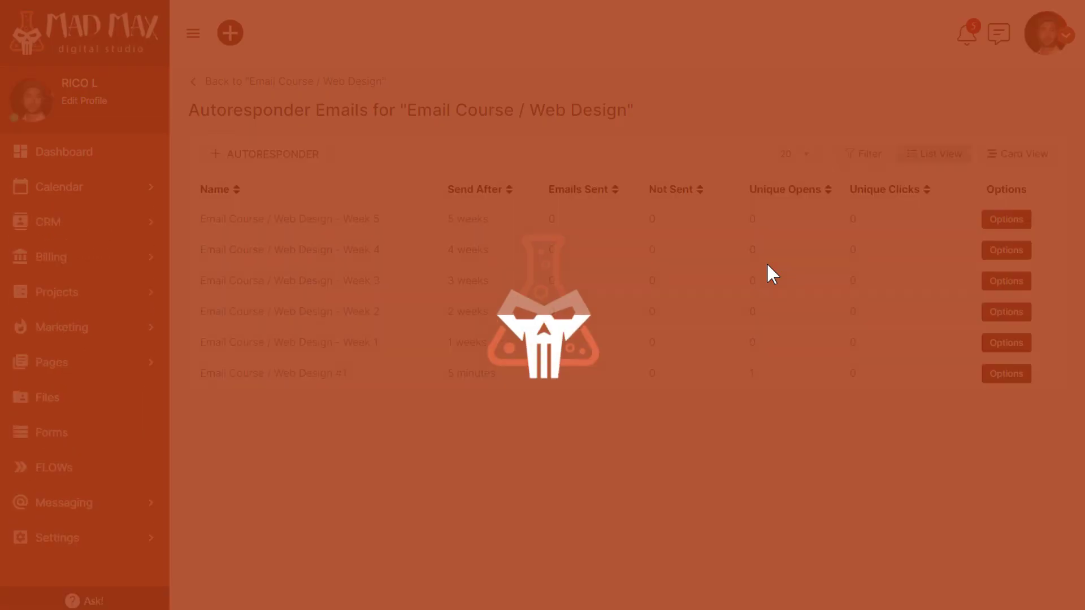